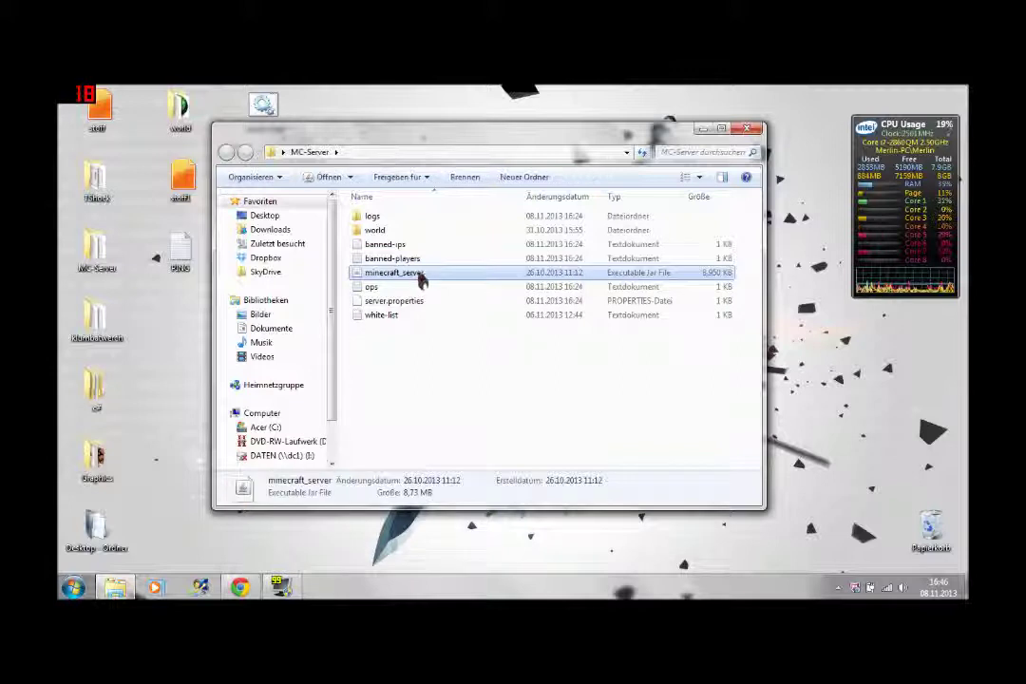
Run minecraft_server from the MC-Server folder, check its startup log and close the server window
double_click(708, 275)
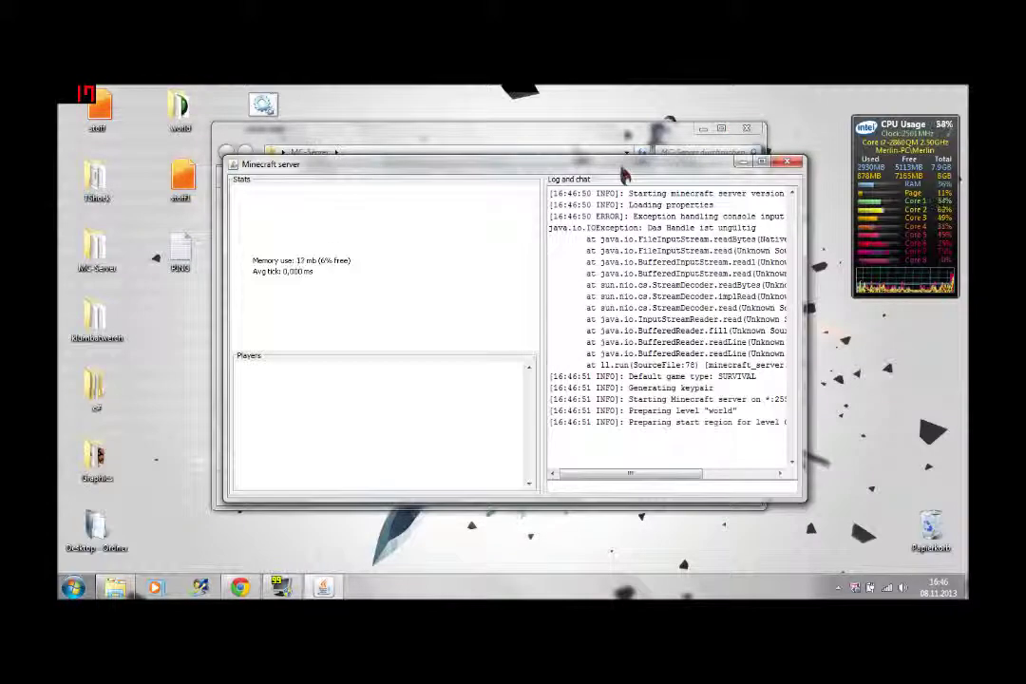
drag(622, 170, 547, 155)
drag(581, 426, 646, 276)
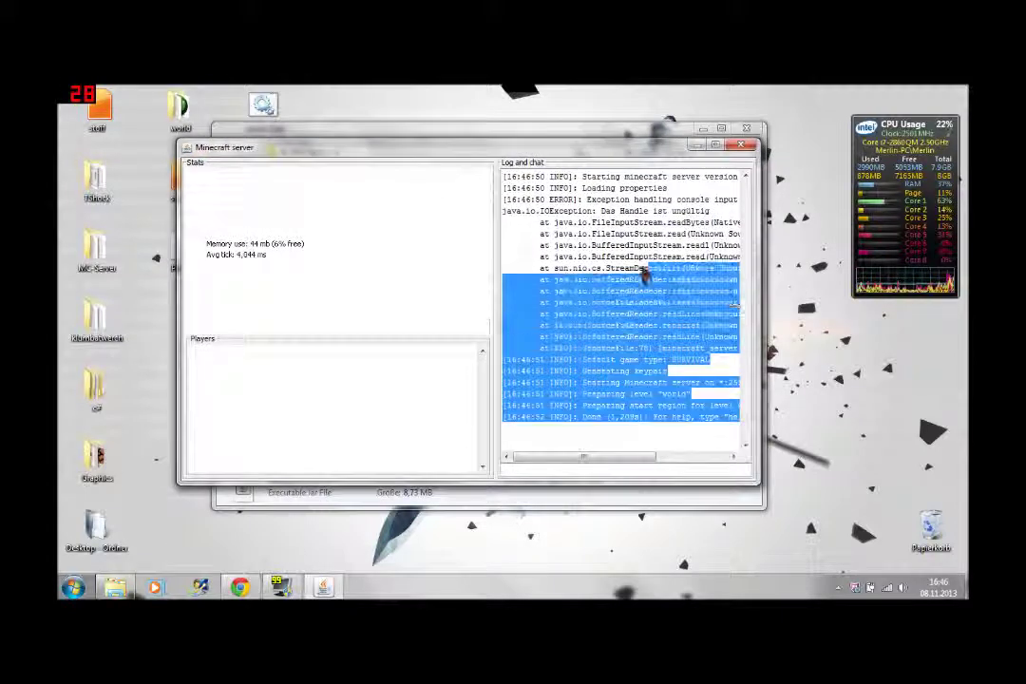
click(584, 266)
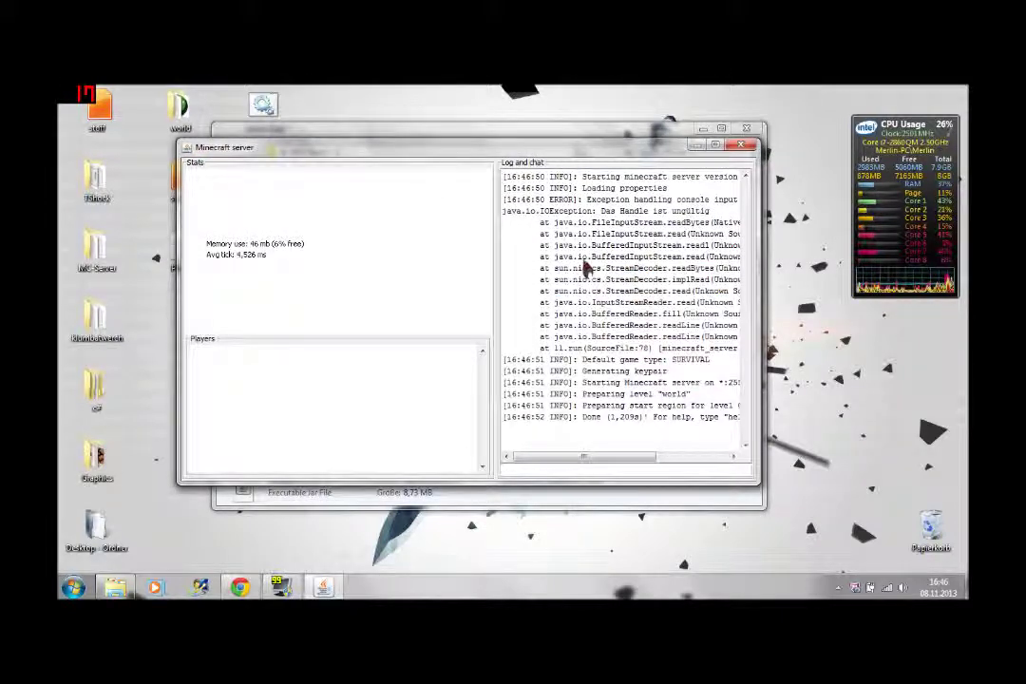
click(746, 152)
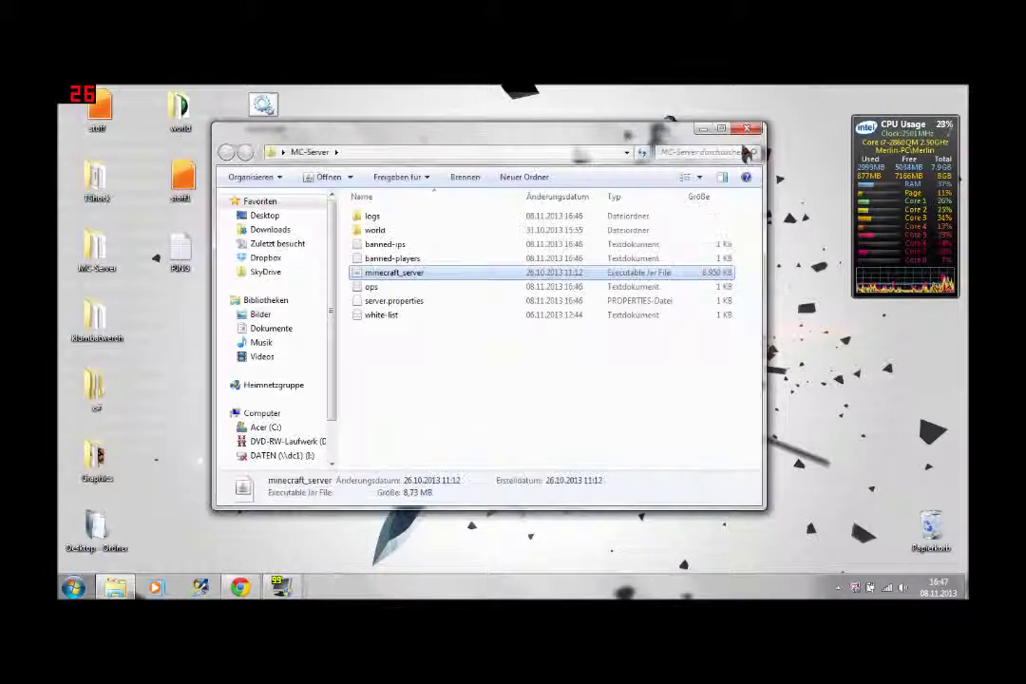
click(469, 389)
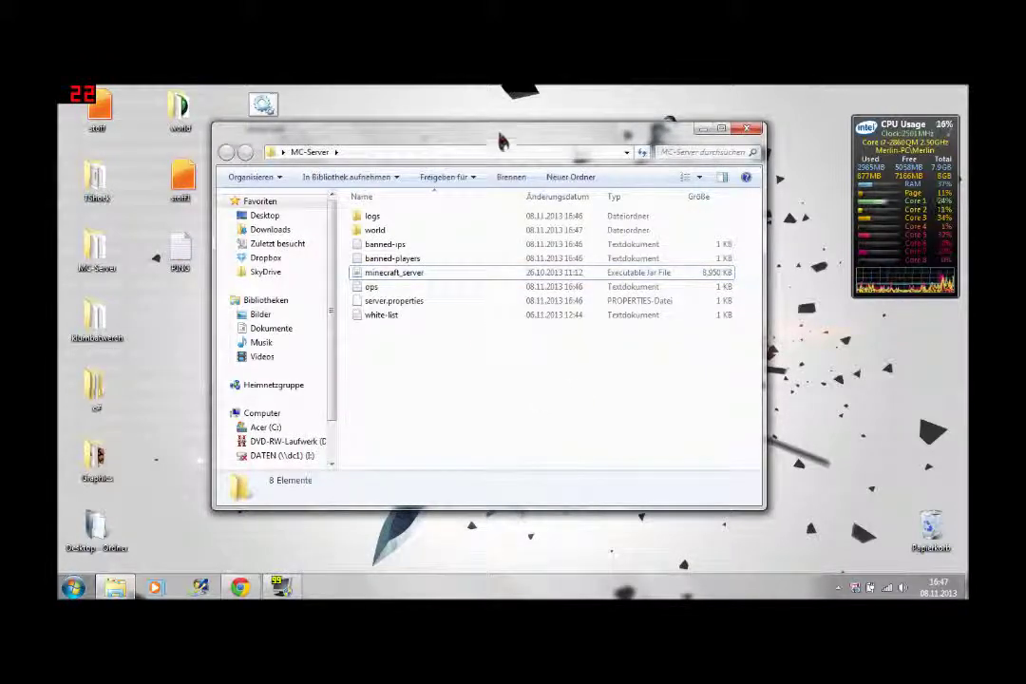
Create a new text document in the MC-Server folder and open it for editing
drag(501, 140, 587, 136)
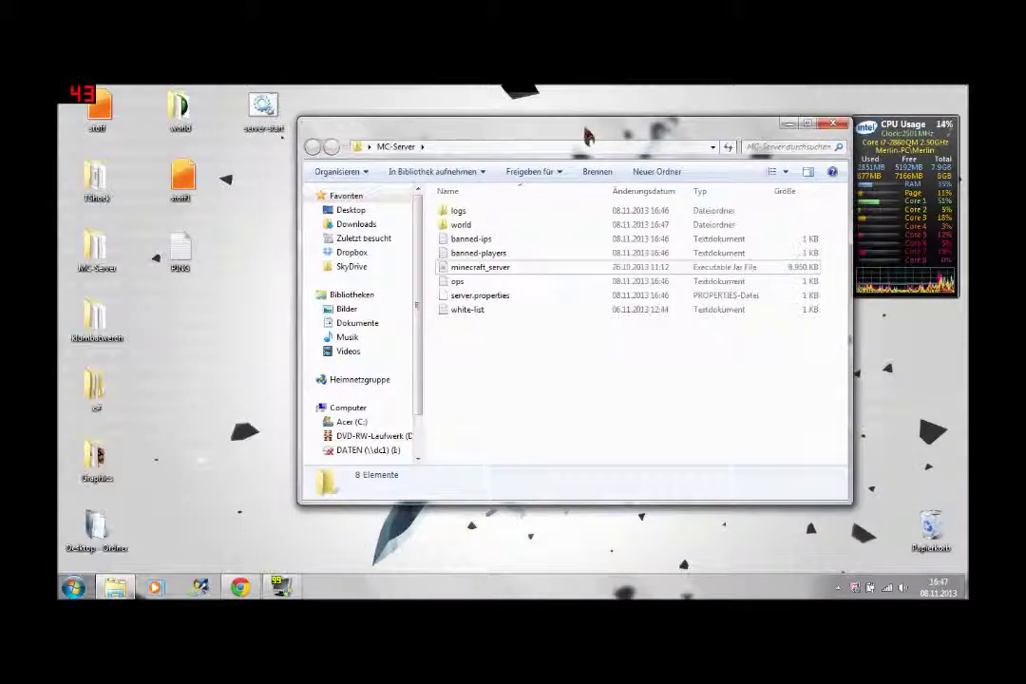
right_click(463, 342)
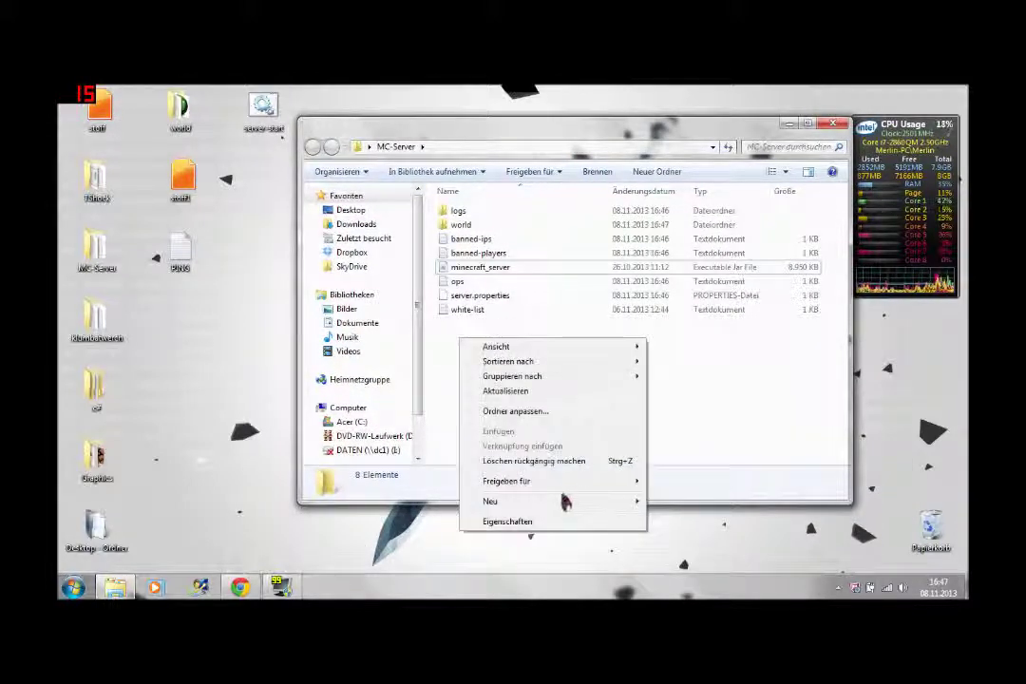
mouse_move(564, 508)
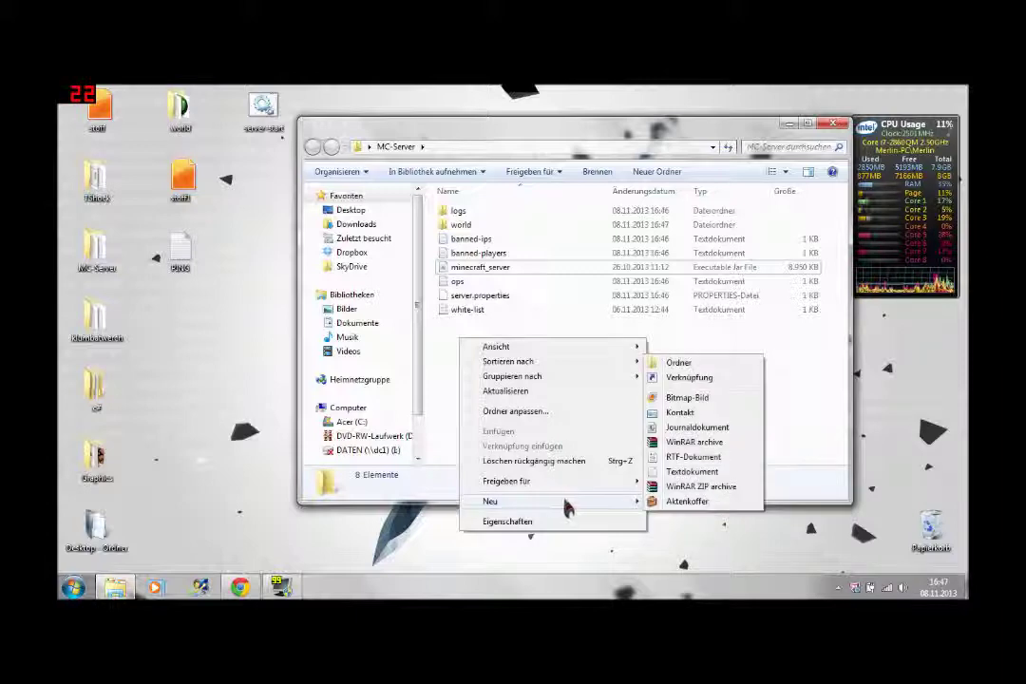
click(696, 472)
double_click(449, 282)
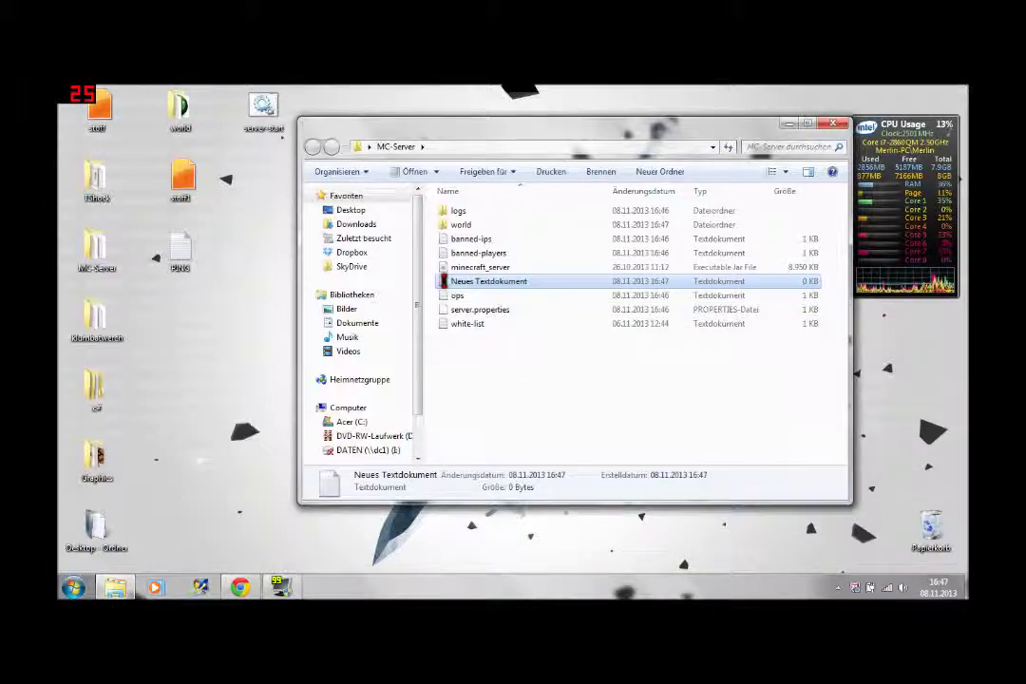
Copy the full launch command "java -Xmx1024M -Xms1024M -jar minecraft_server.jar nogui" from the desktop's server-start batch file into the new text document
click(266, 111)
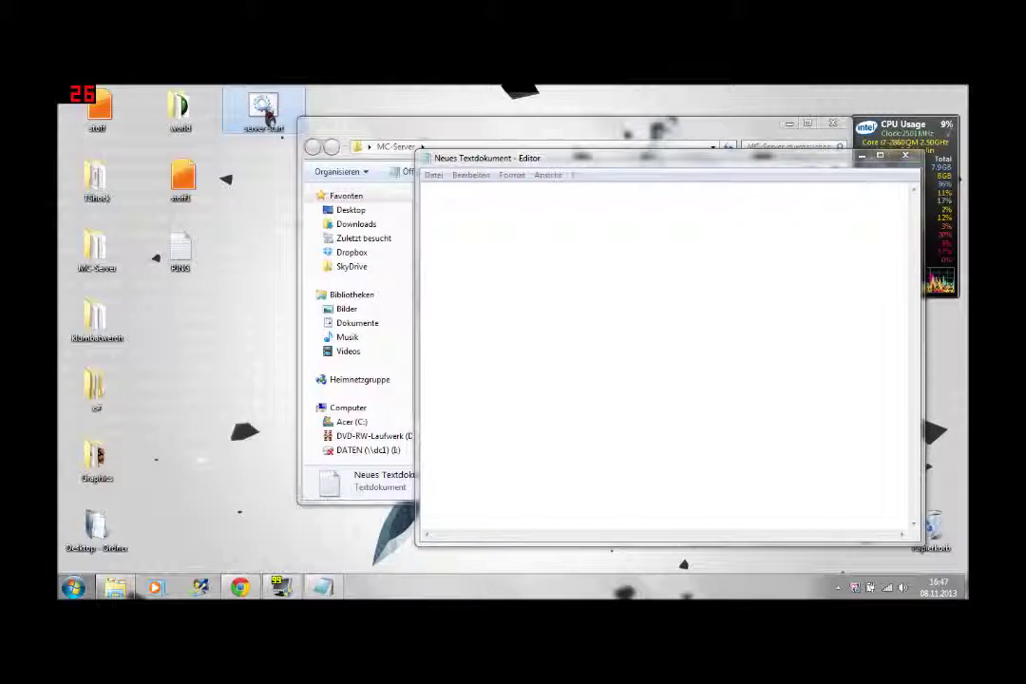
right_click(270, 106)
click(285, 134)
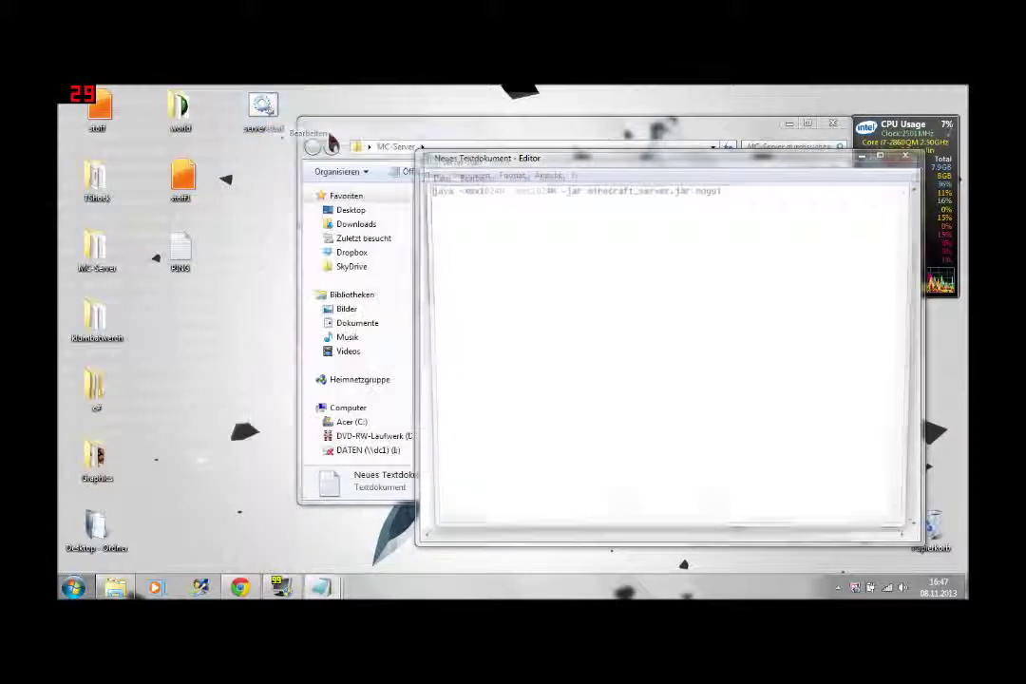
drag(486, 187, 748, 187)
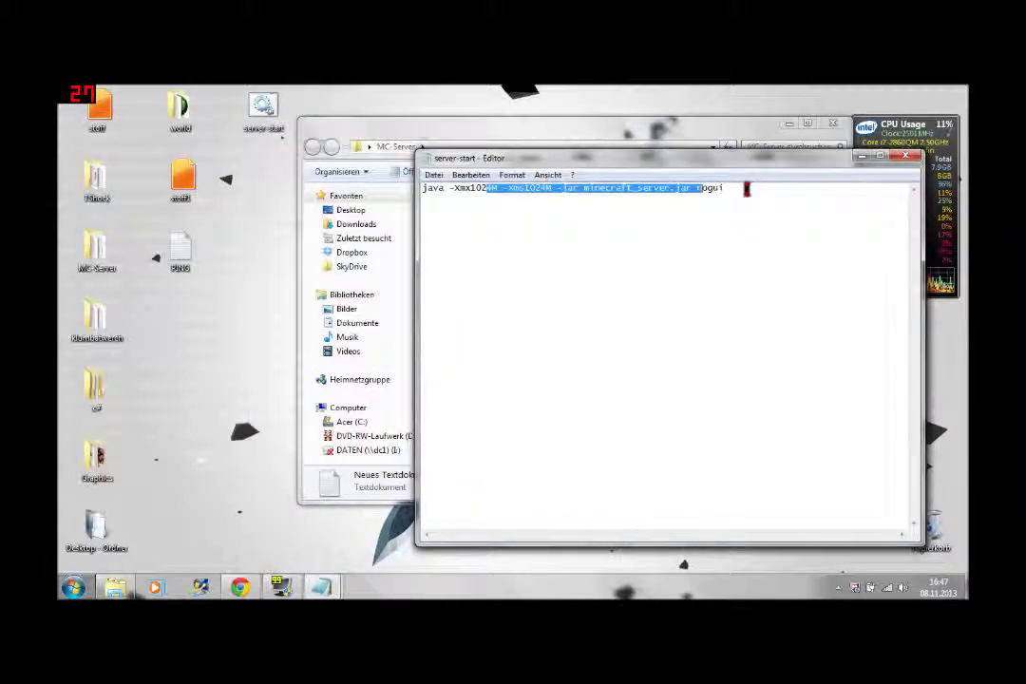
click(747, 189)
key(ctrl+a)
key(ctrl+c)
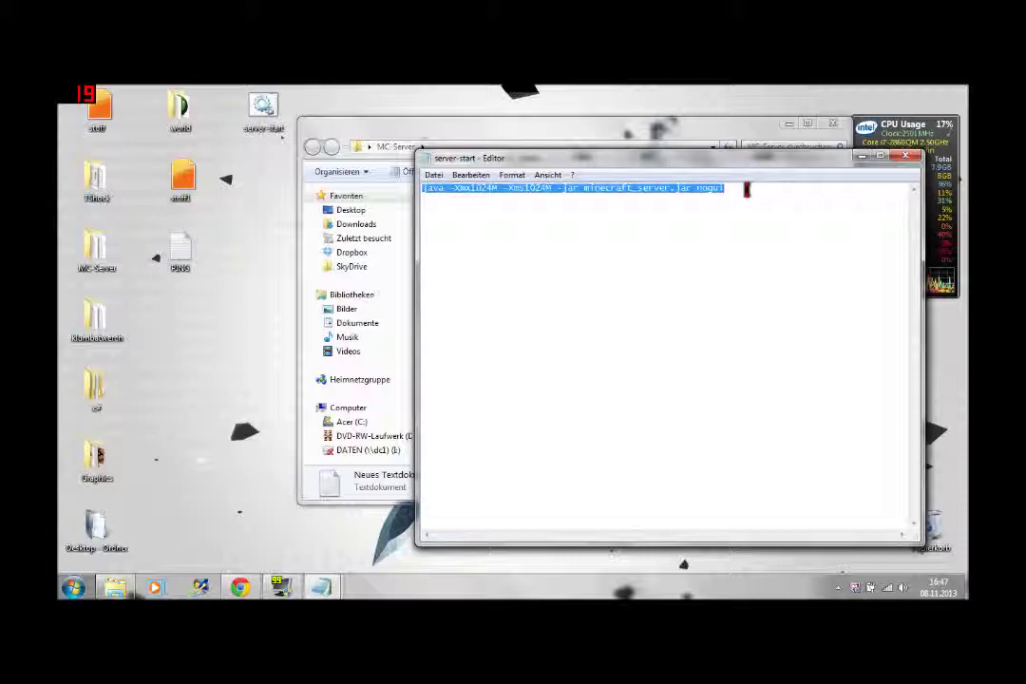
click(905, 155)
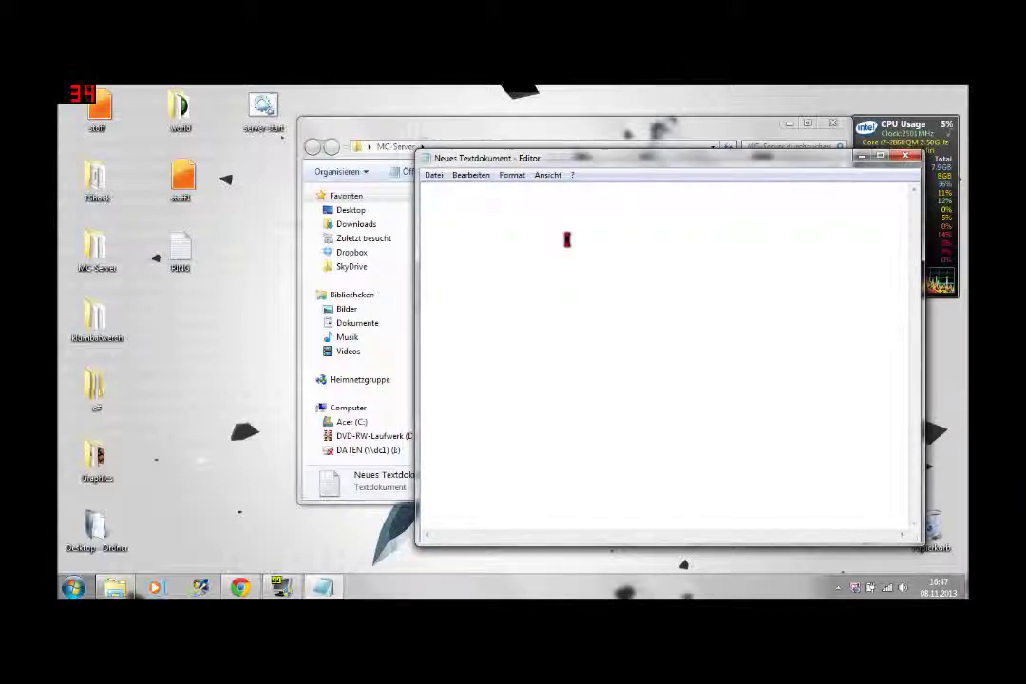
key(ctrl+v)
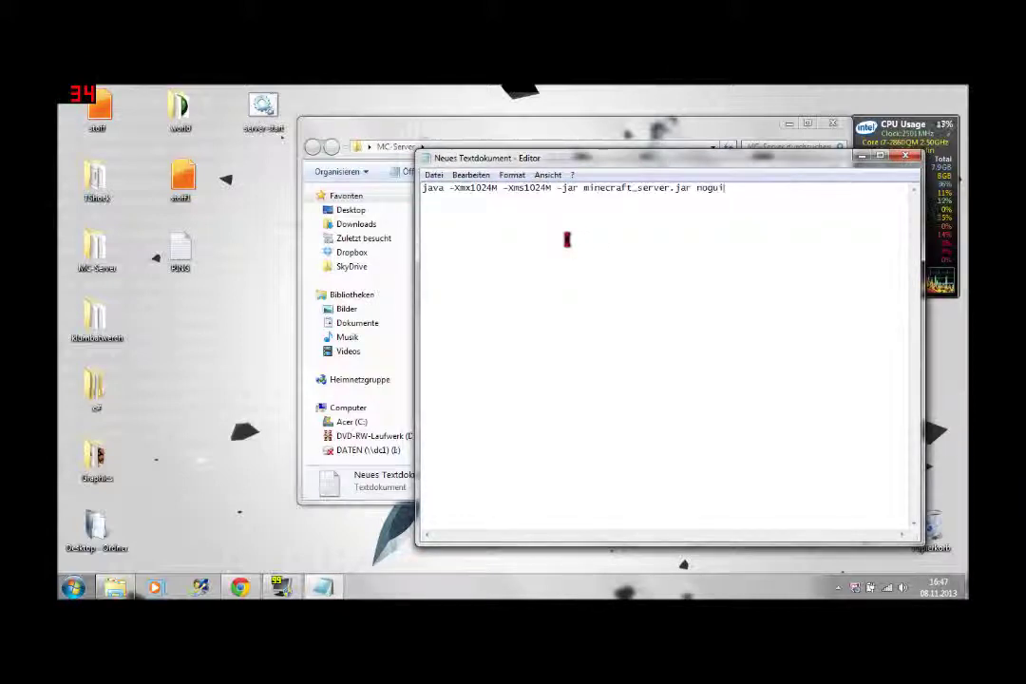
Save the document in the MC-Server folder as servstart.bat with file type Alle Dateien, and close the editor
click(432, 177)
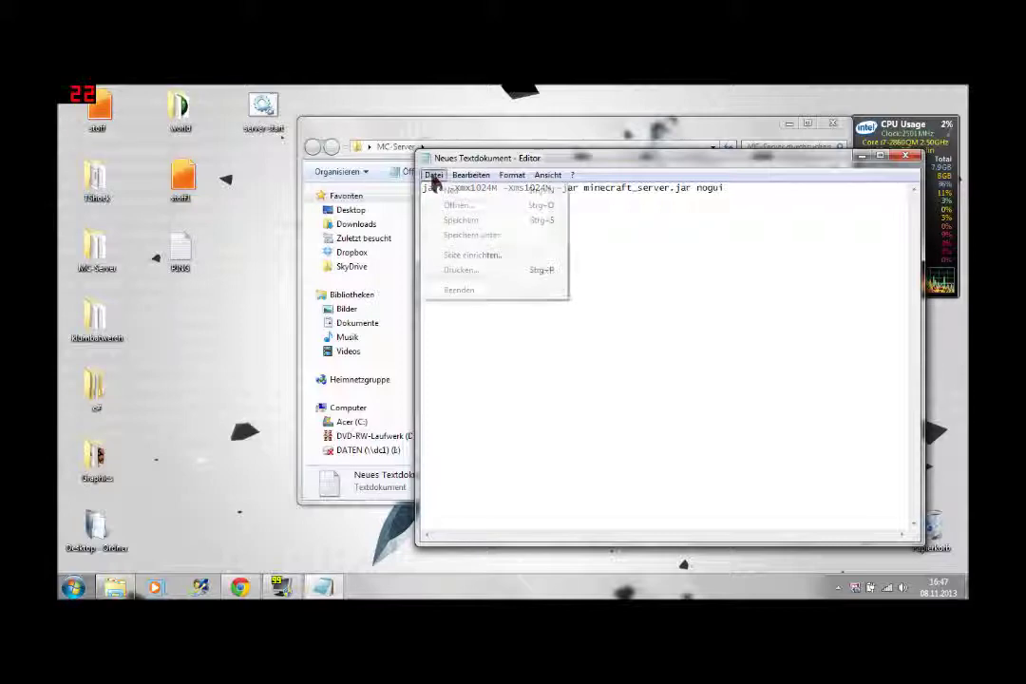
click(484, 237)
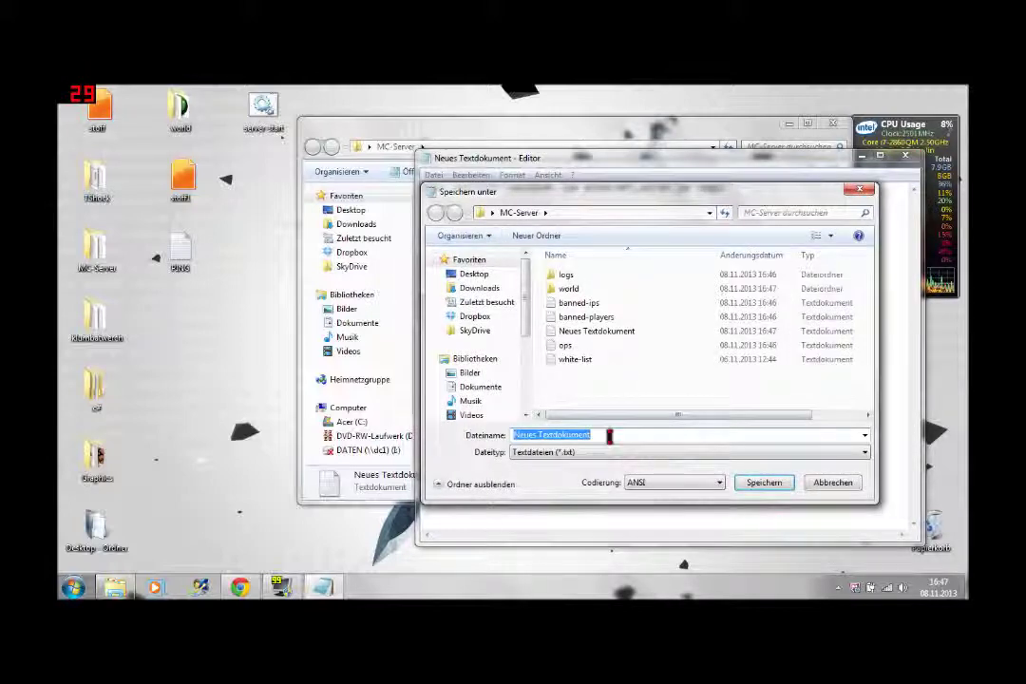
drag(607, 435, 480, 438)
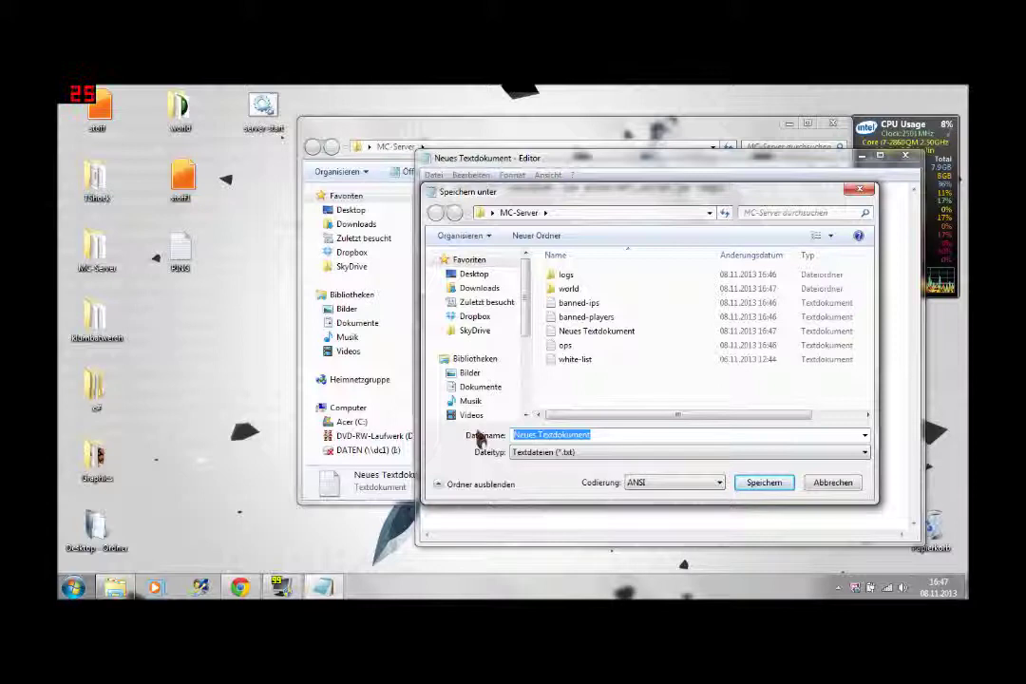
text(servstart)
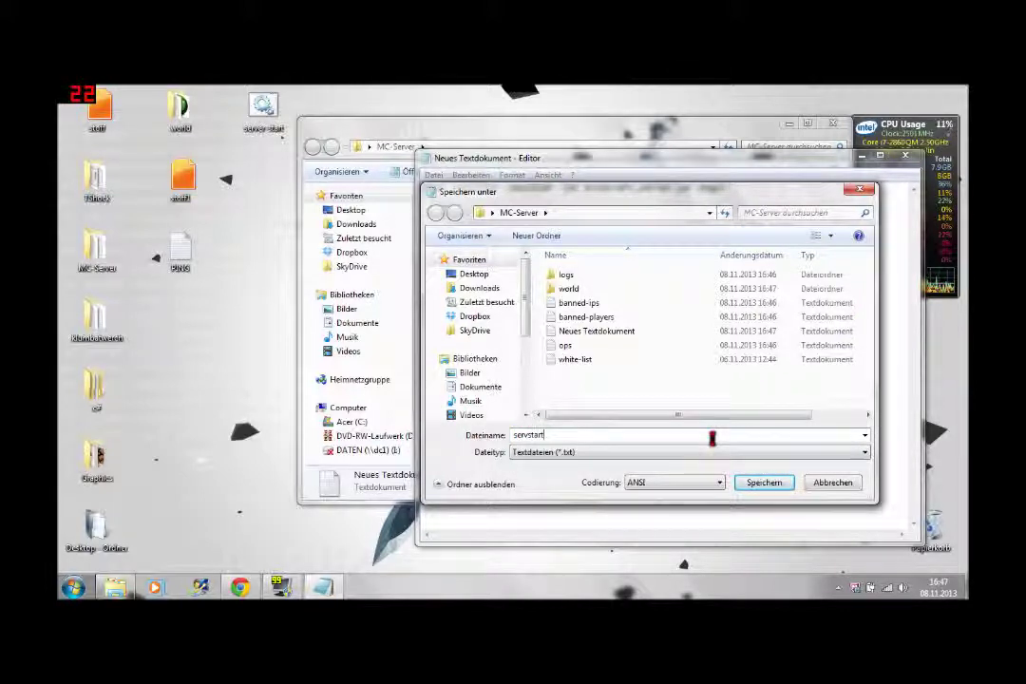
text(.)
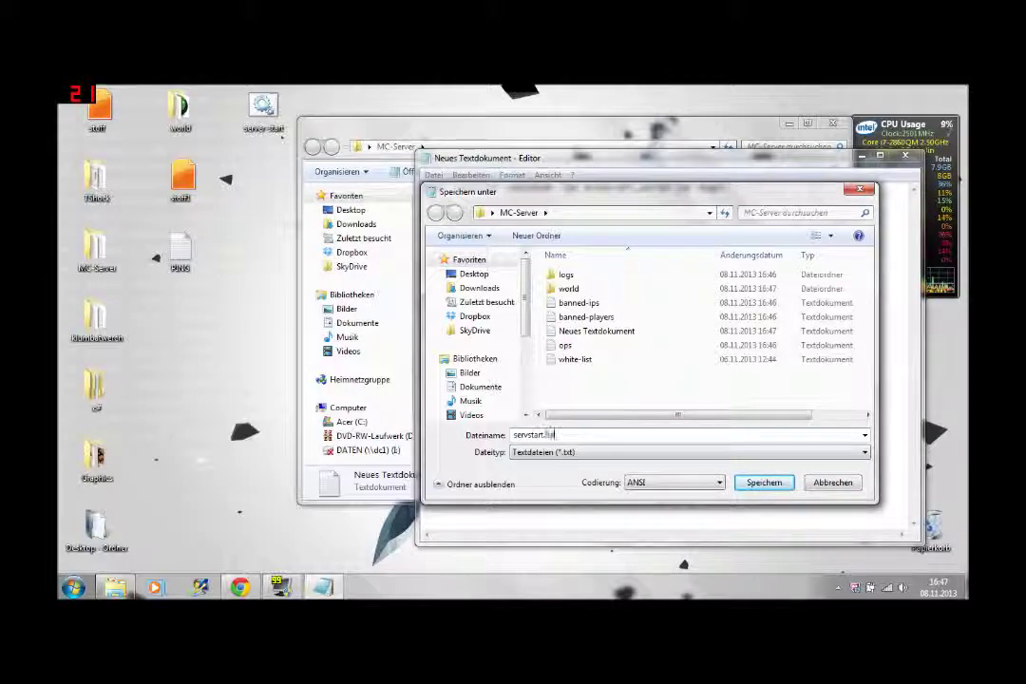
text(bat)
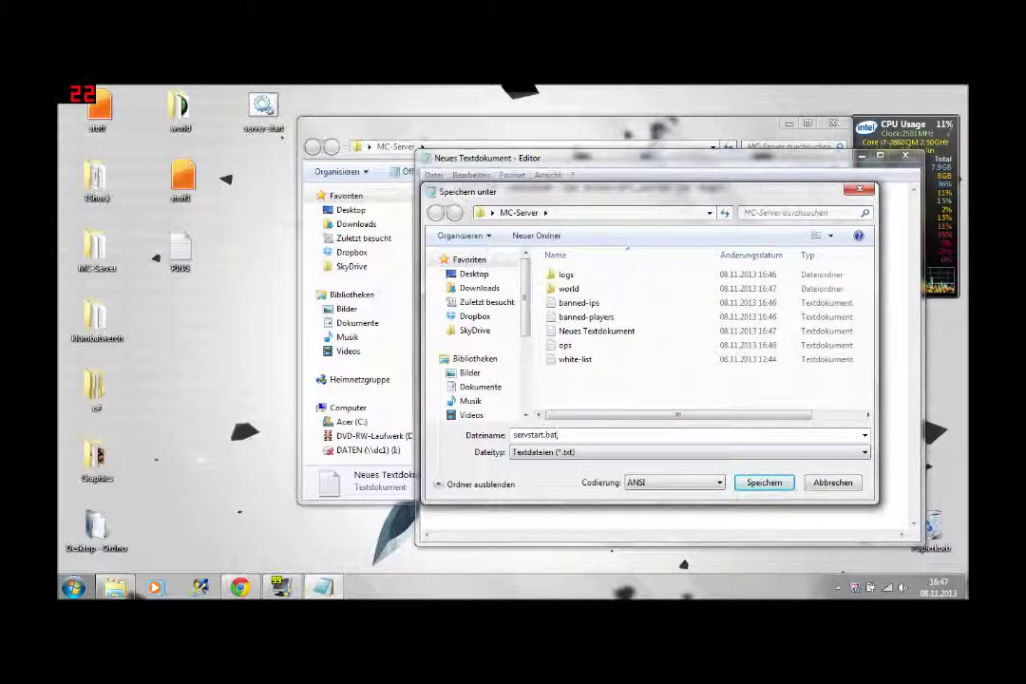
click(865, 453)
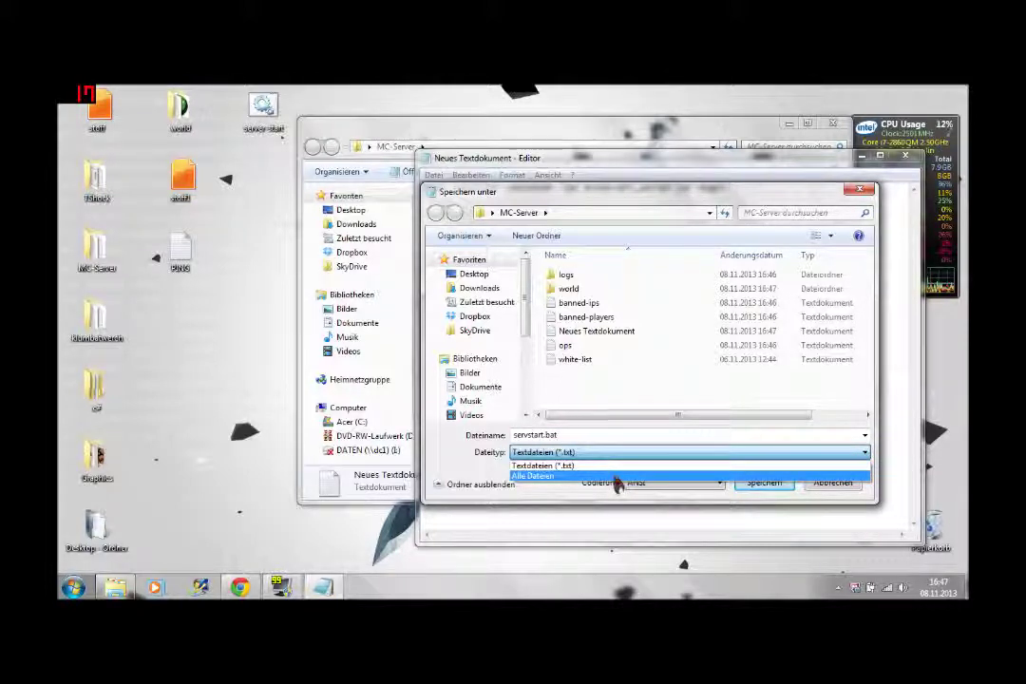
click(615, 477)
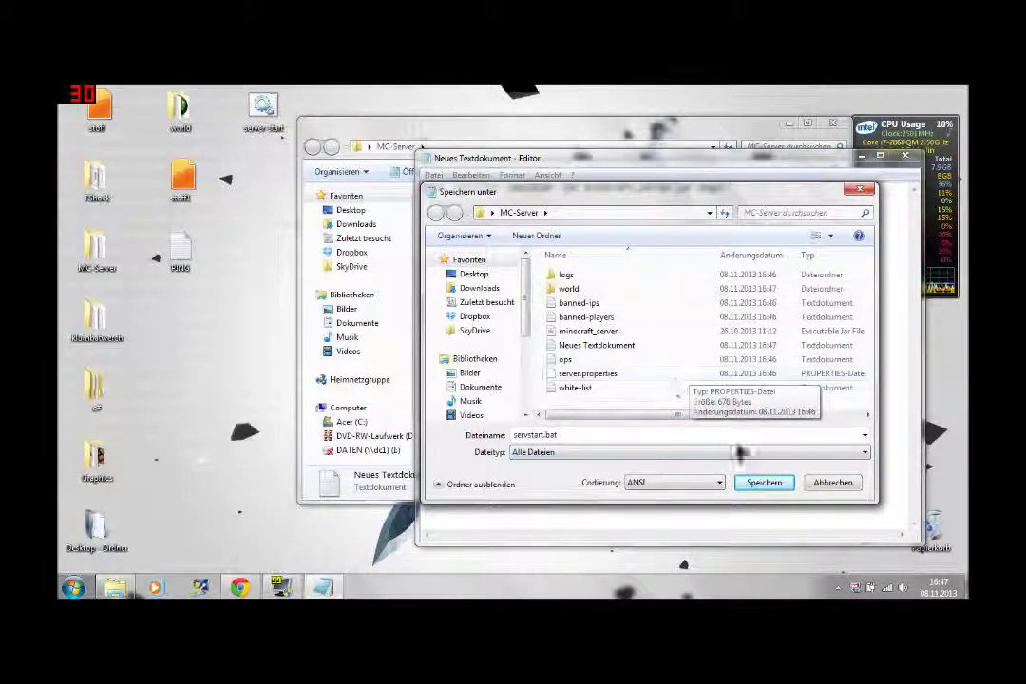
click(770, 484)
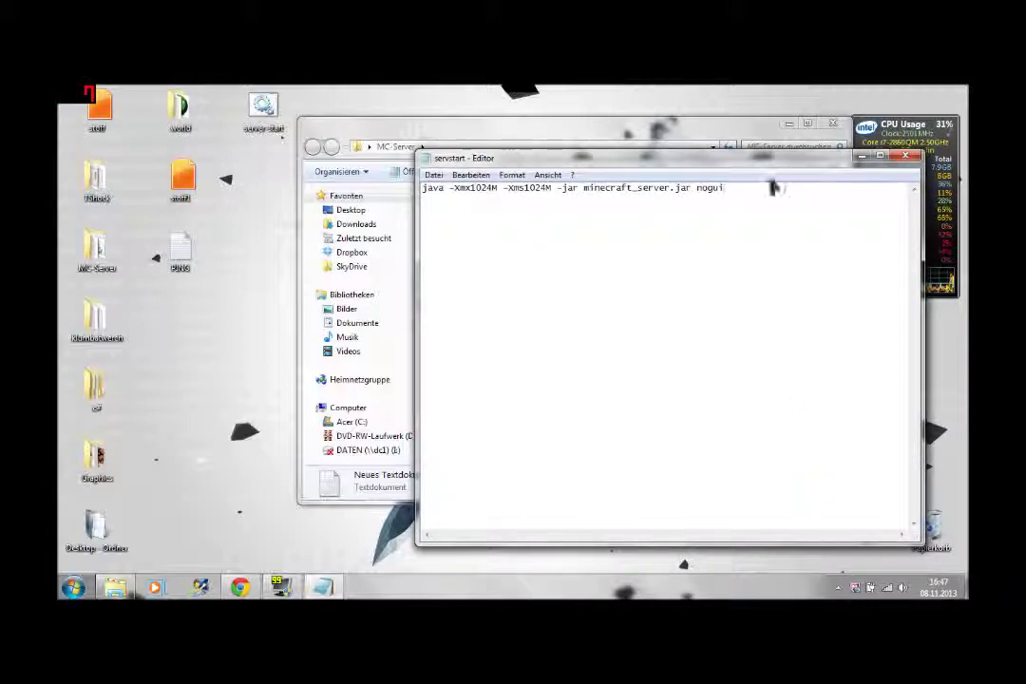
click(904, 158)
click(548, 427)
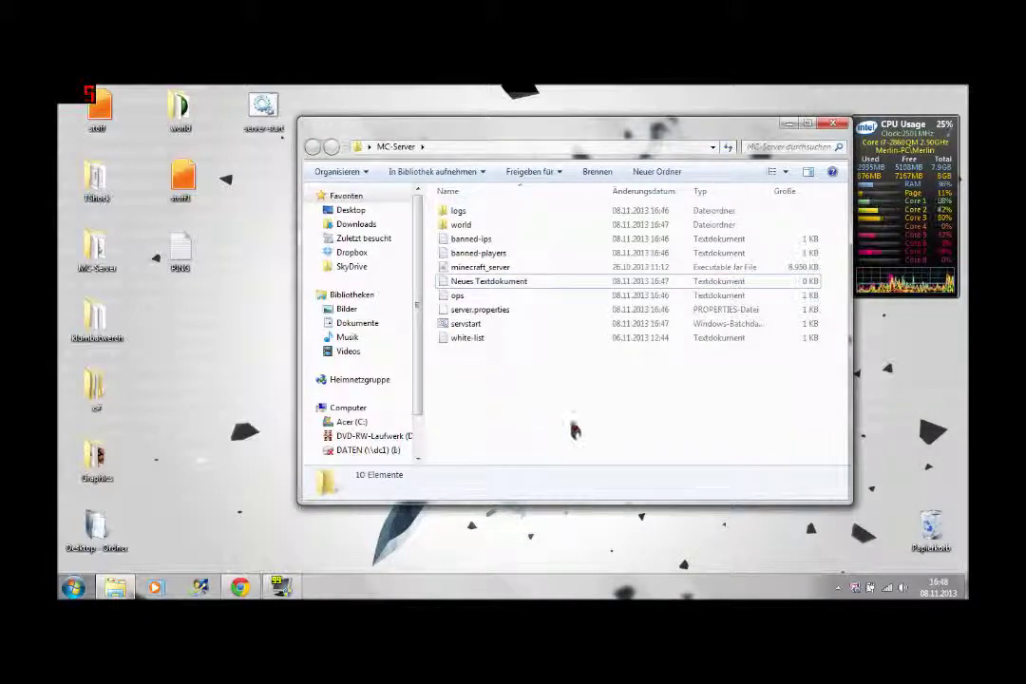
click(466, 325)
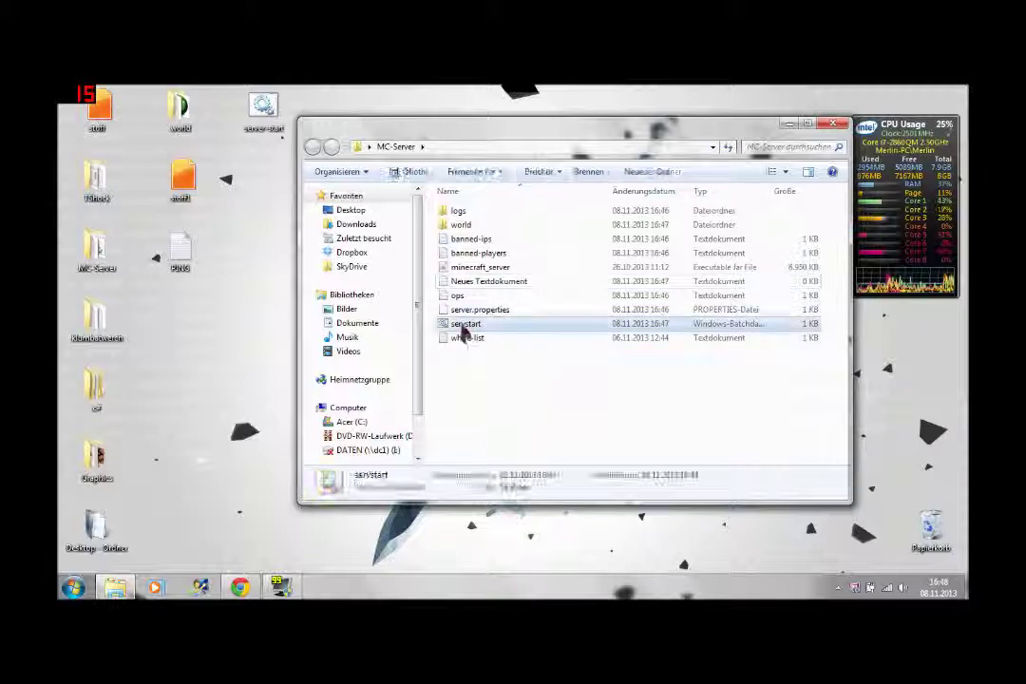
click(504, 353)
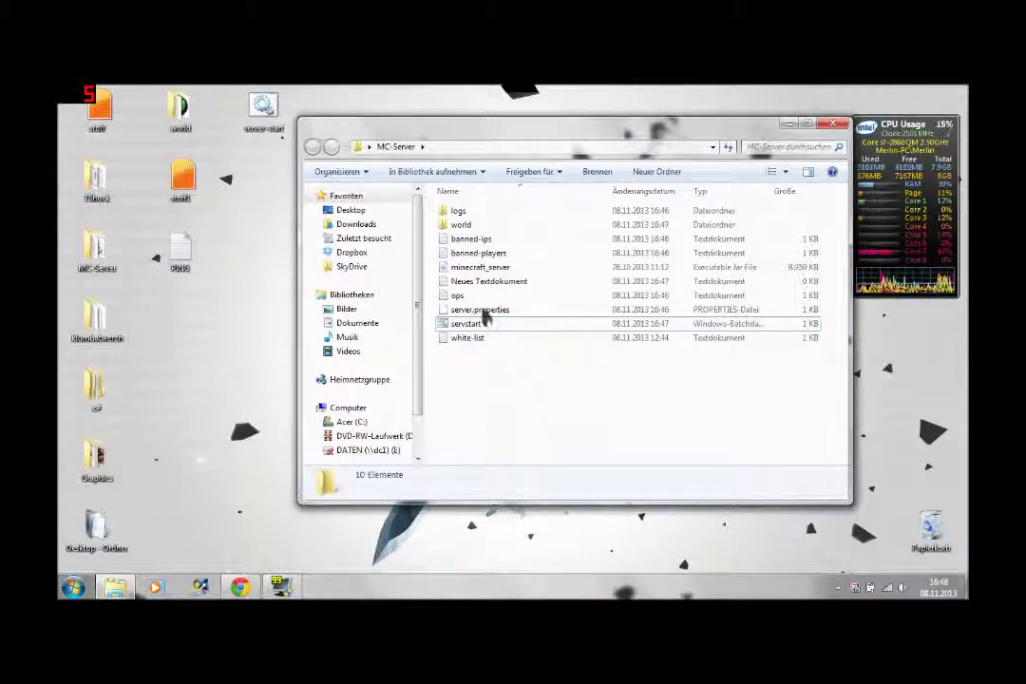
drag(461, 226, 471, 269)
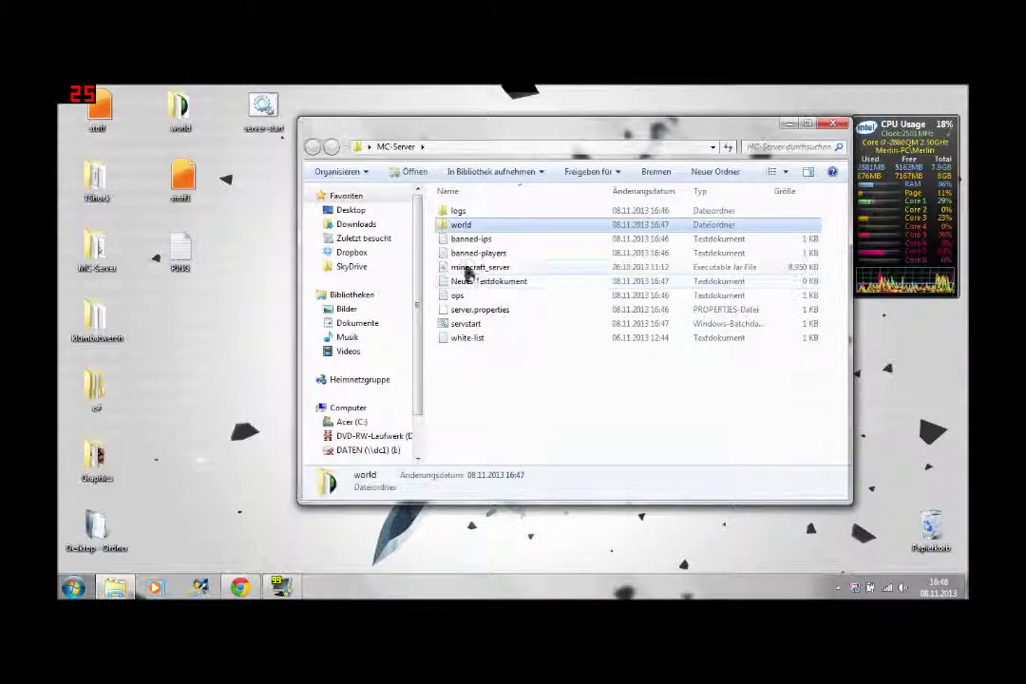
click(475, 267)
drag(521, 383, 446, 208)
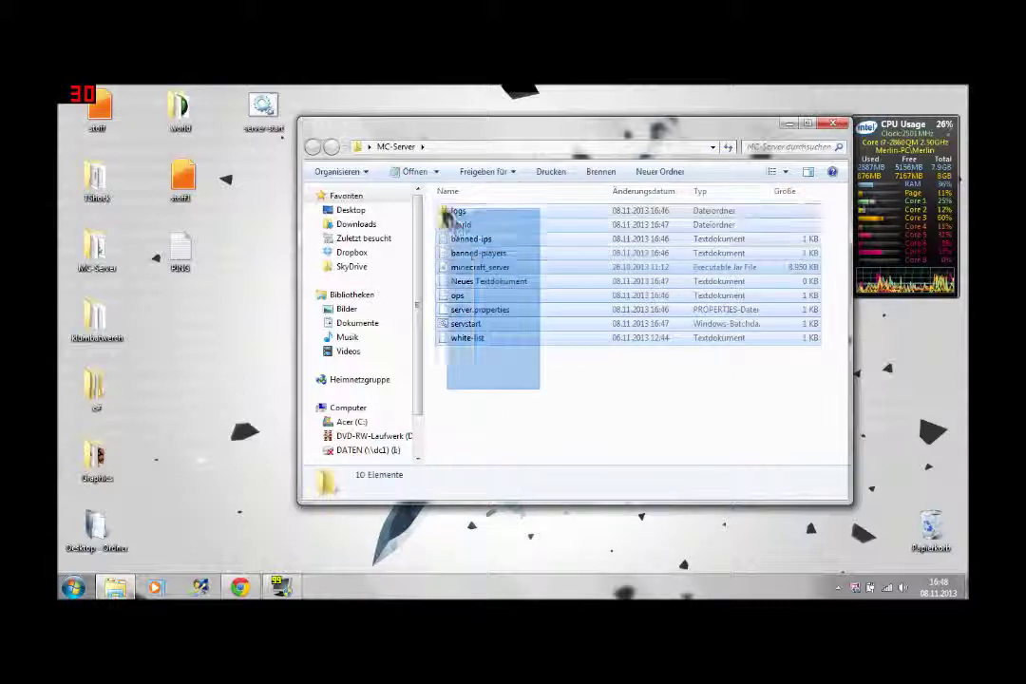
click(546, 418)
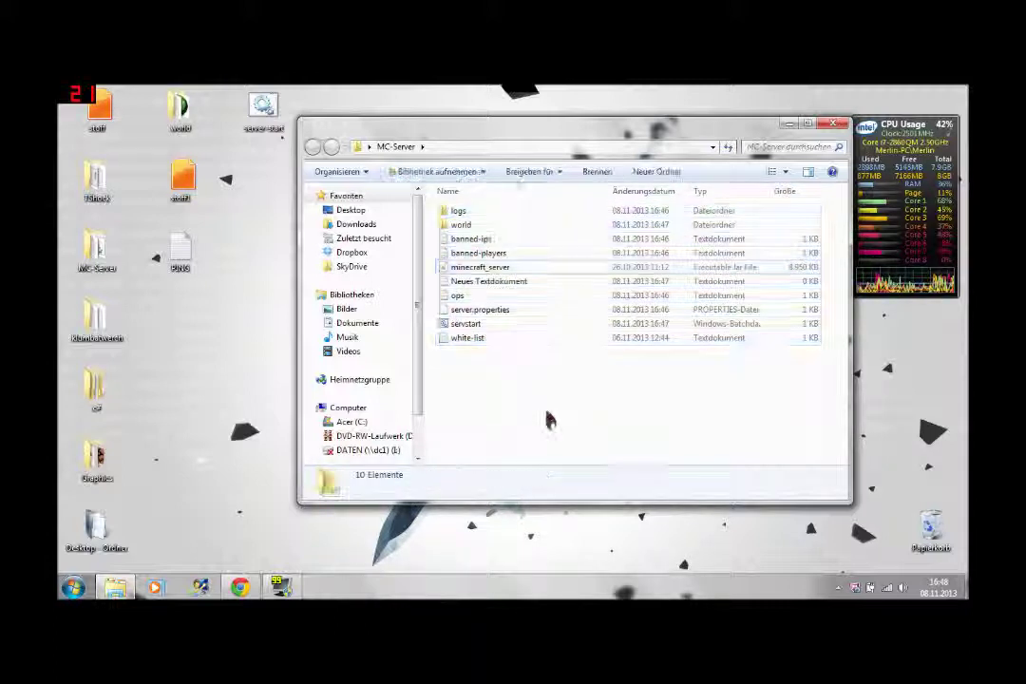
Start the server with the servstart batch file, check the console output and close the console window
click(477, 325)
double_click(479, 328)
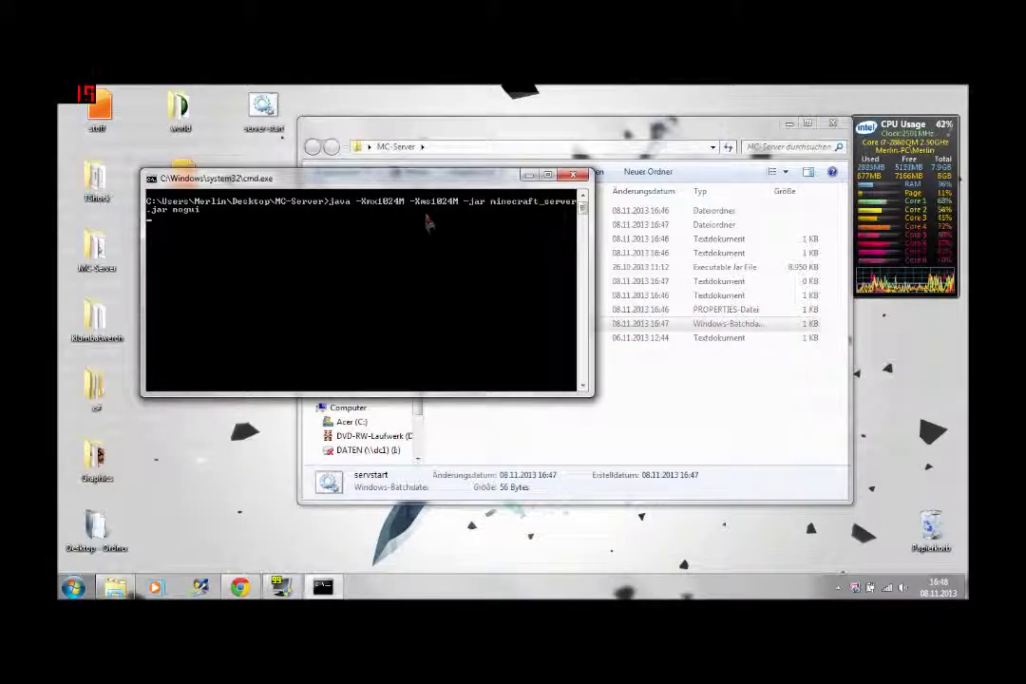
drag(456, 185, 680, 150)
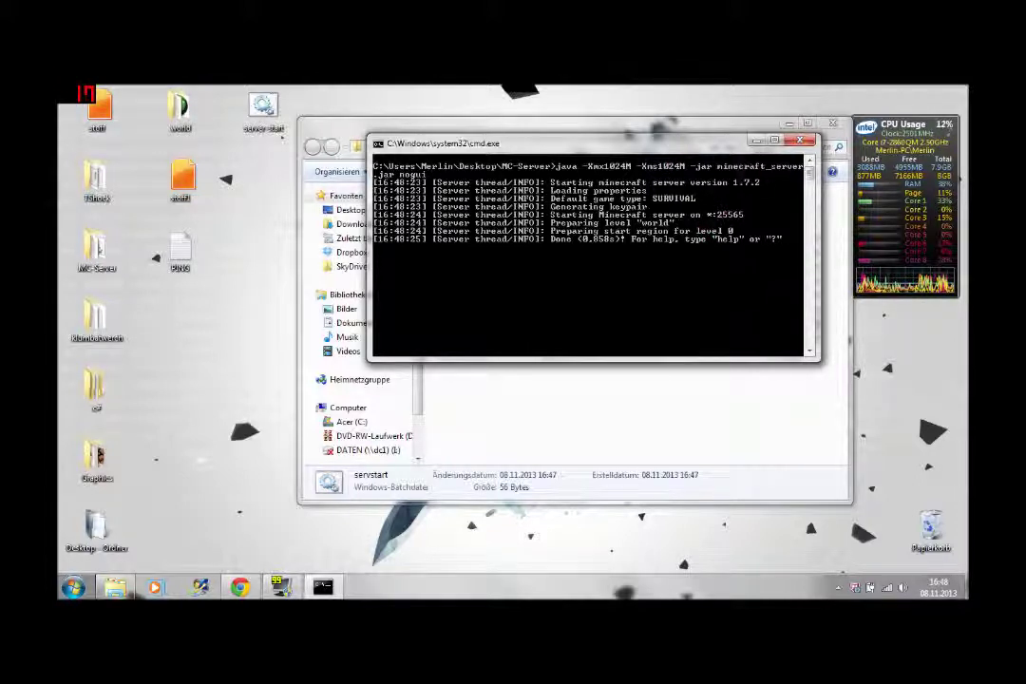
click(804, 144)
click(613, 369)
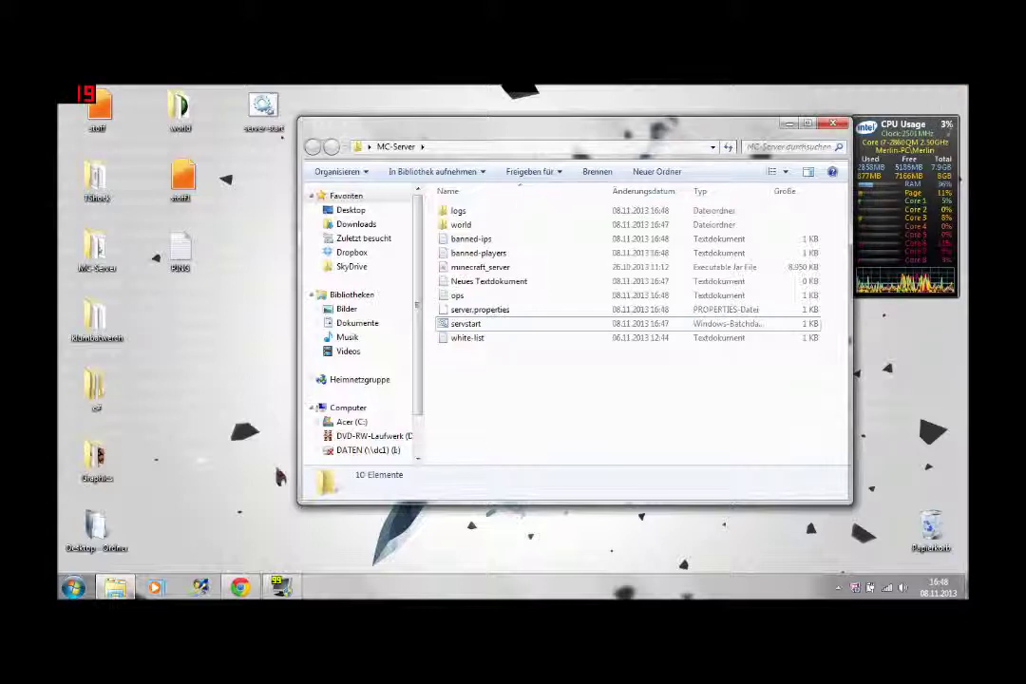
Switch to Chrome and bring up the wieistmeineip.at page to view the public IP address
mouse_move(242, 588)
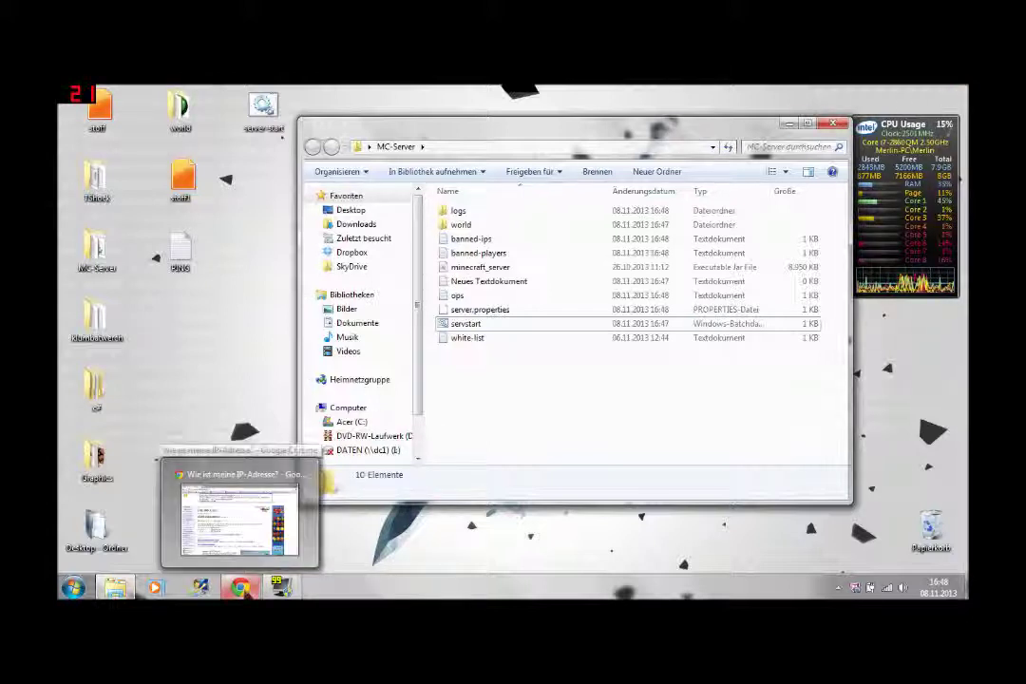
click(238, 494)
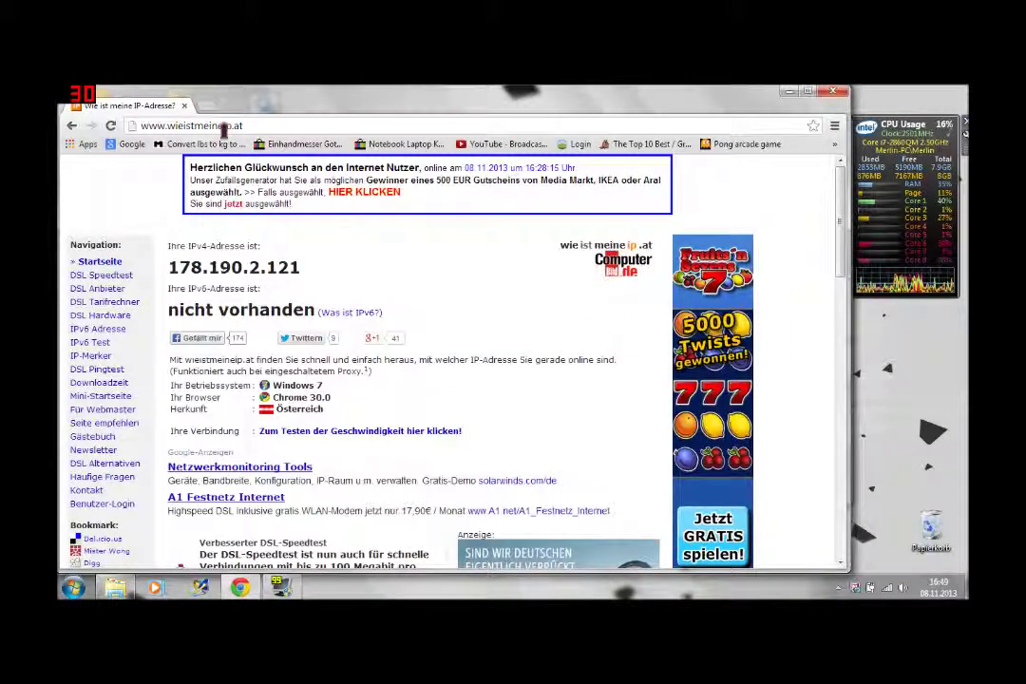
Highlight the IPv4 address shown on the wieistmeineip.at page and minimize the browser to return to the MC-Server folder
click(258, 126)
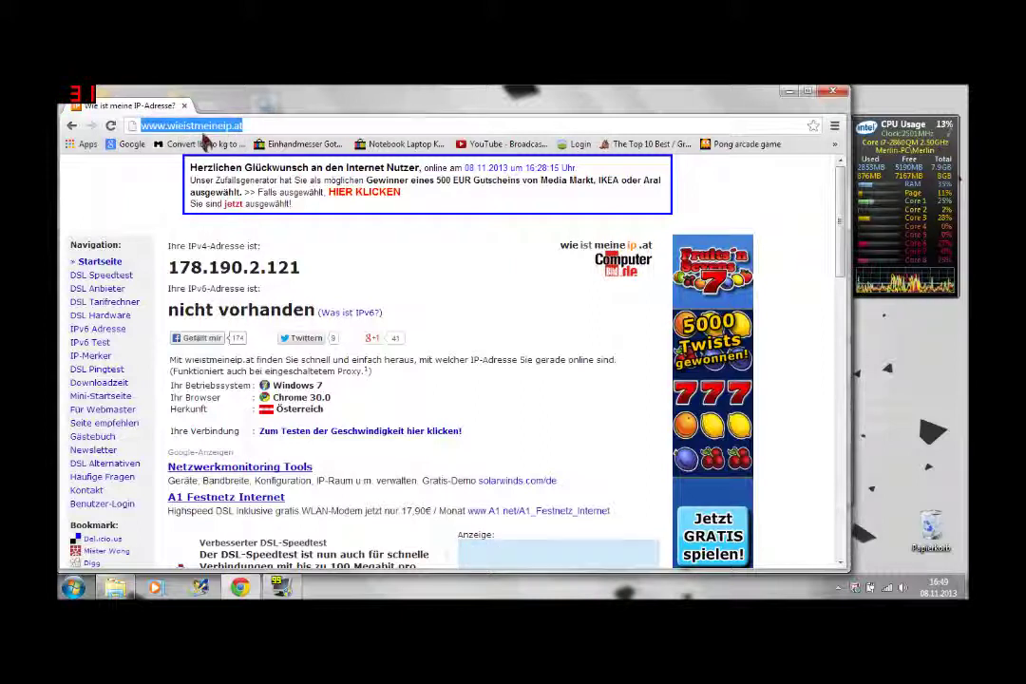
click(320, 270)
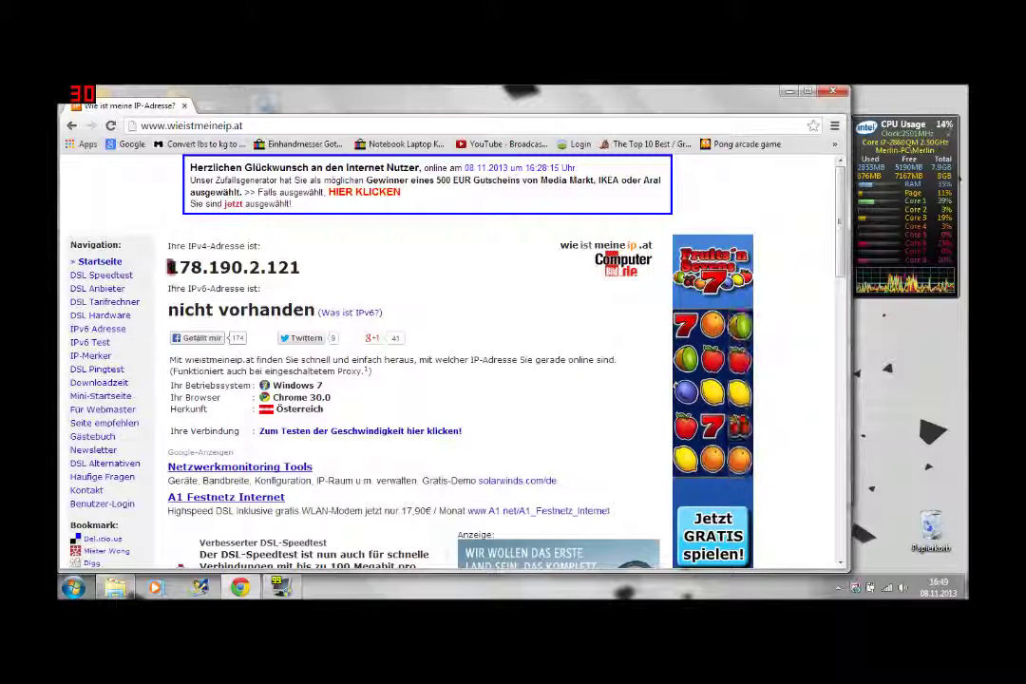
drag(167, 267, 318, 269)
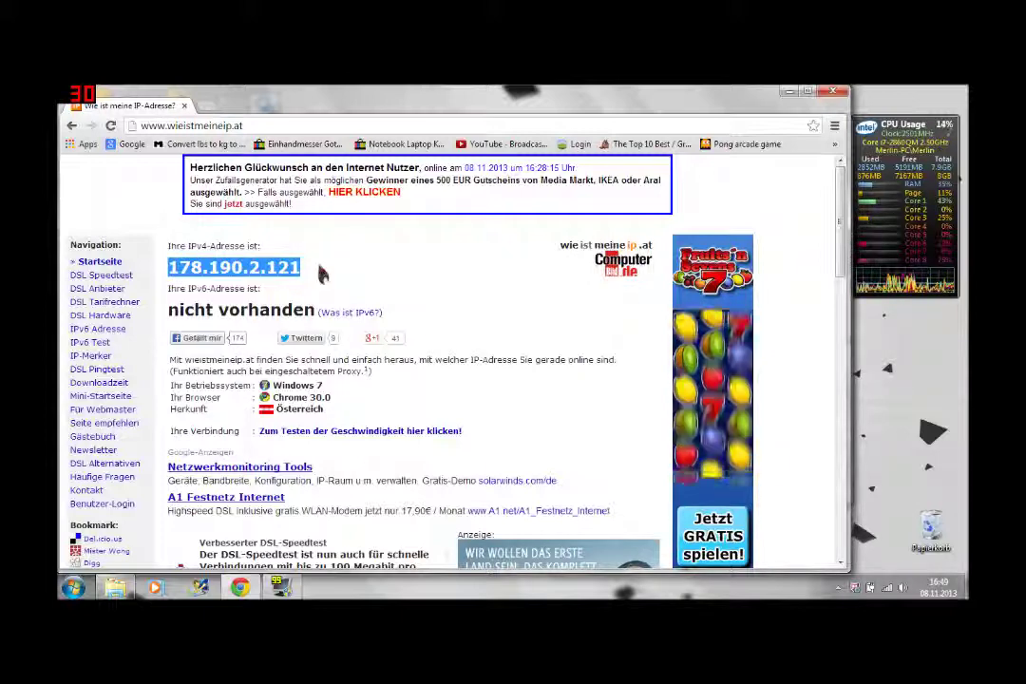
click(789, 91)
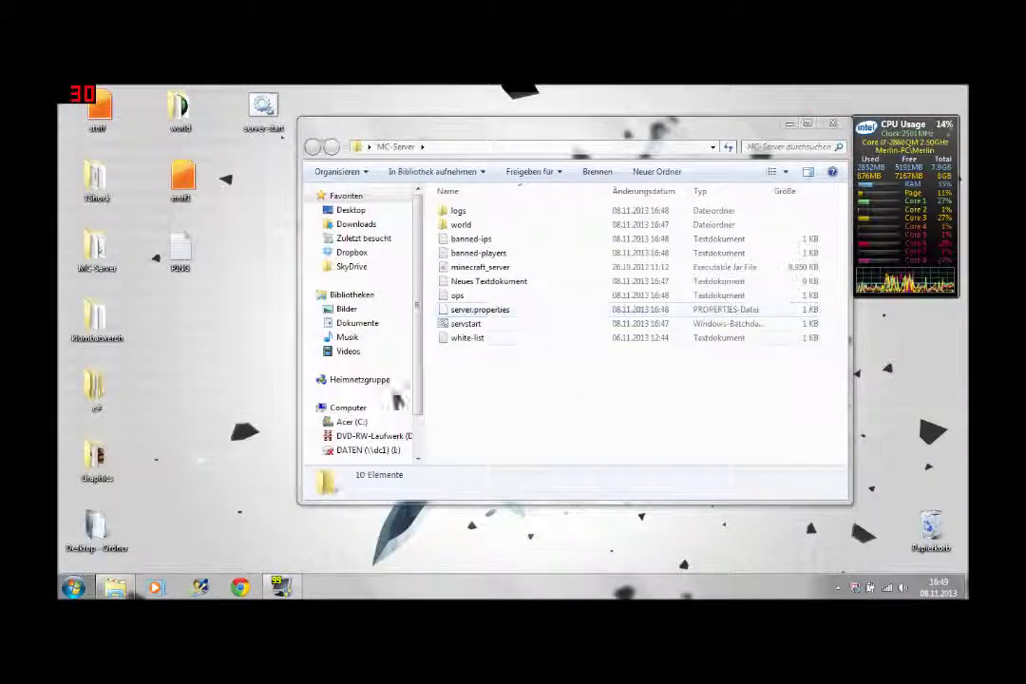
Start the server again with servstart from the MC-Server folder and move its console window over the folder window
click(486, 325)
double_click(487, 325)
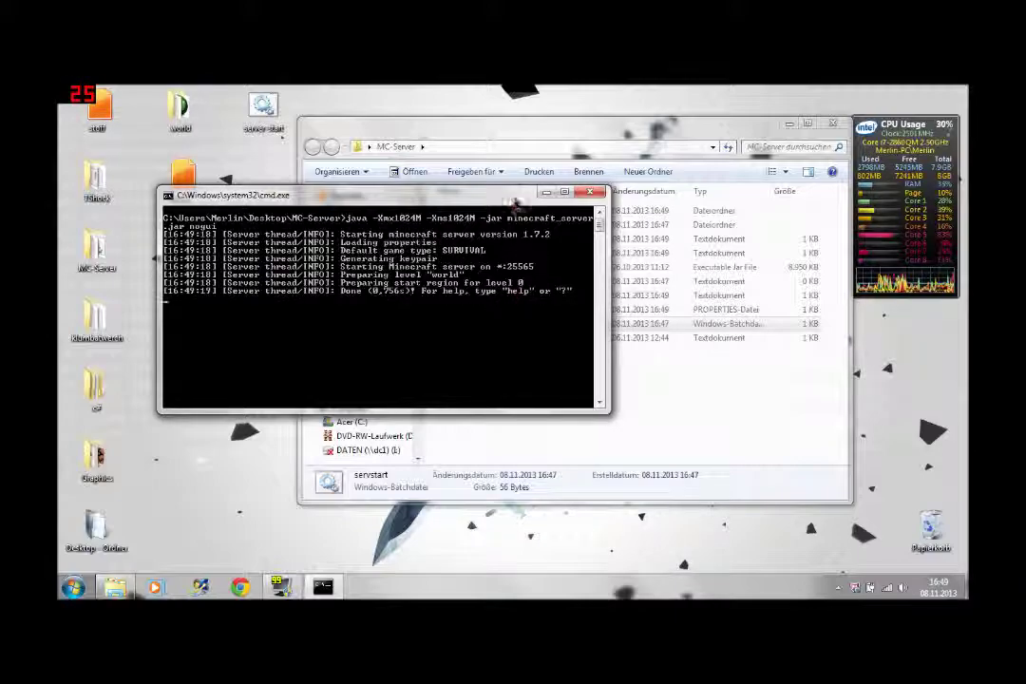
drag(513, 195, 553, 197)
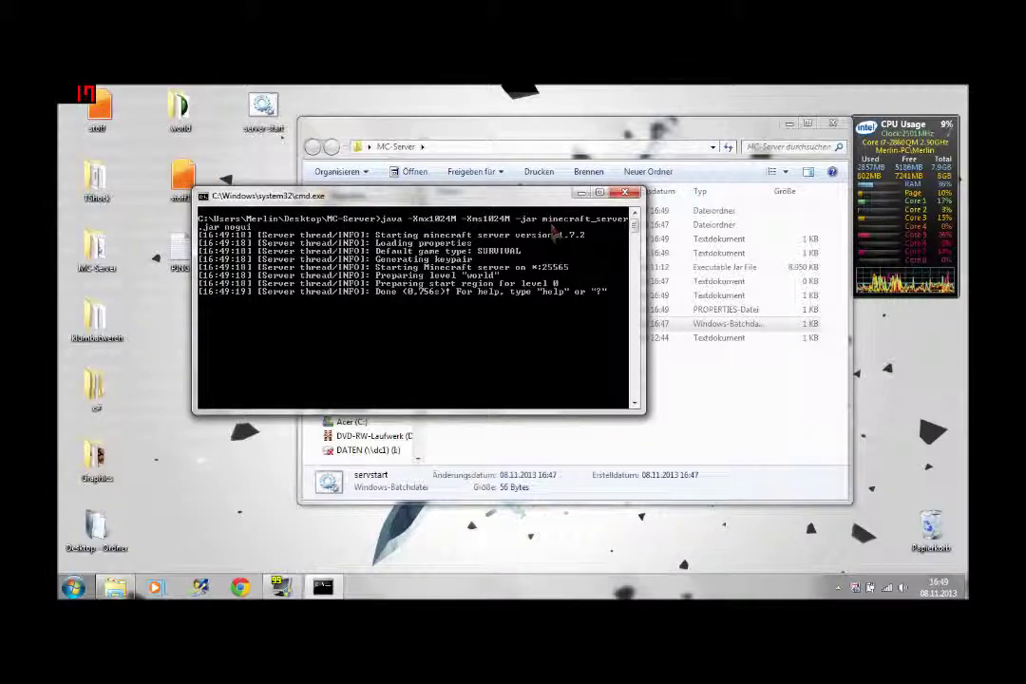
drag(554, 200, 649, 145)
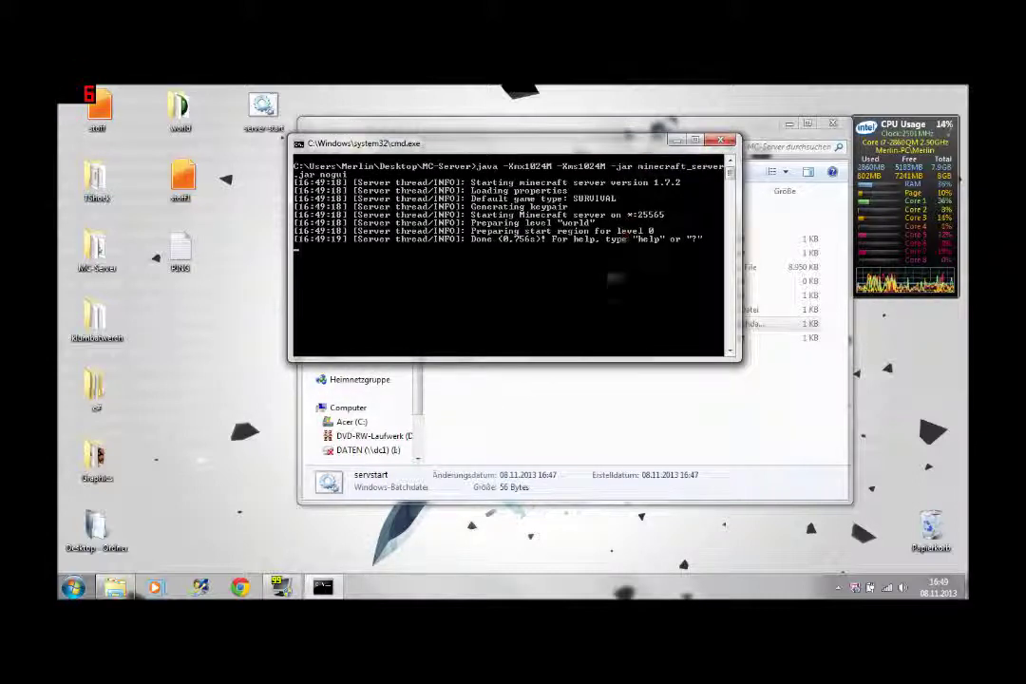
click(557, 419)
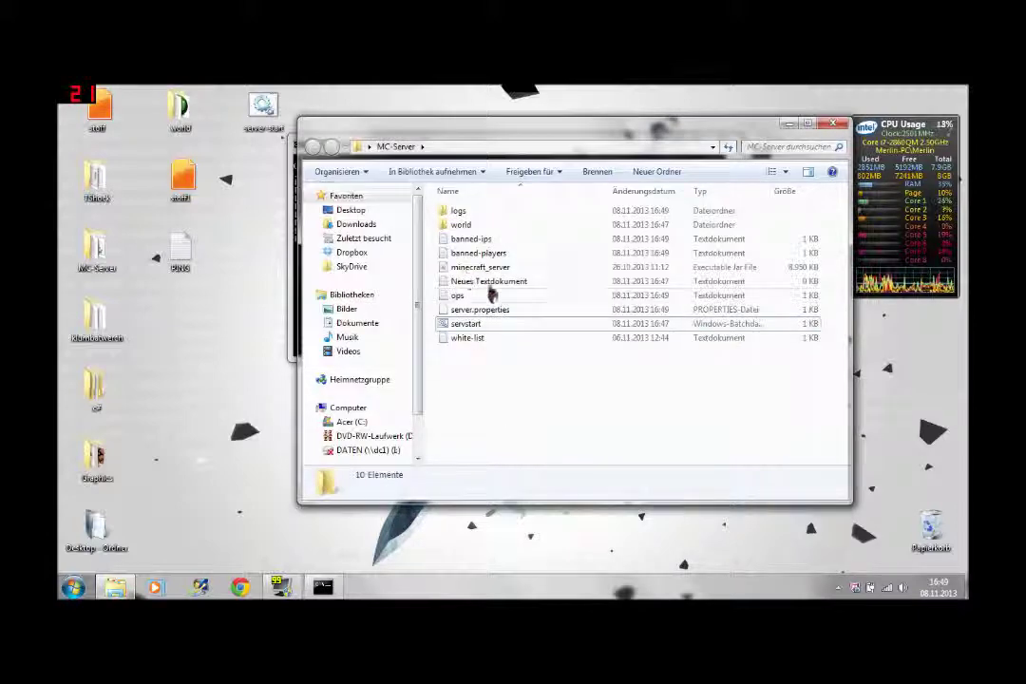
click(287, 279)
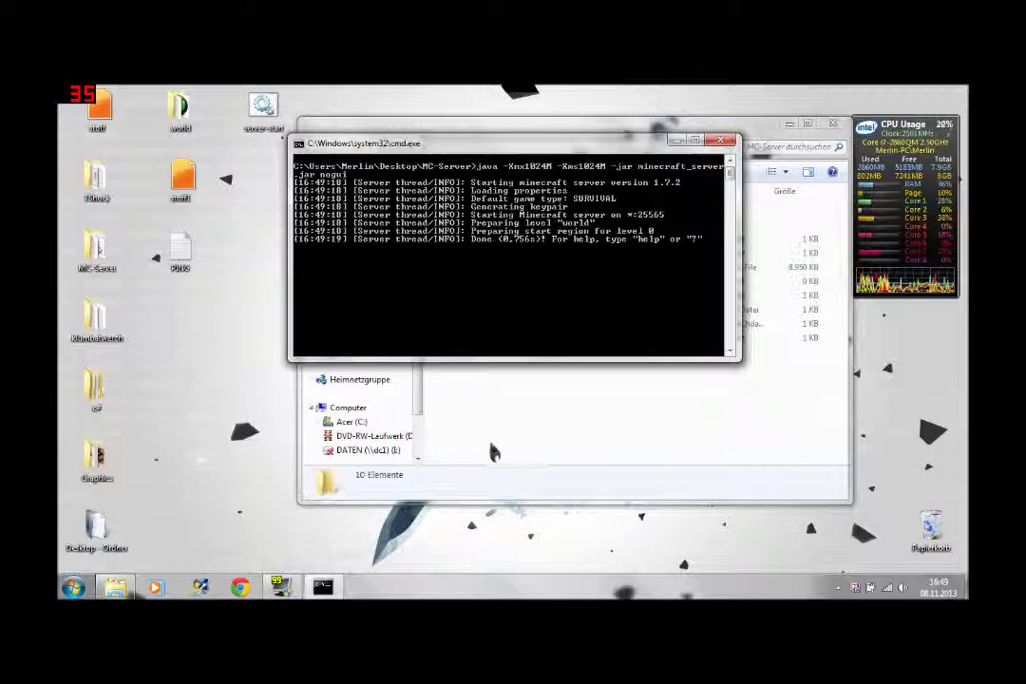
Create a new text document on the desktop, place it in the icon column below PING and open it
click(437, 382)
right_click(263, 381)
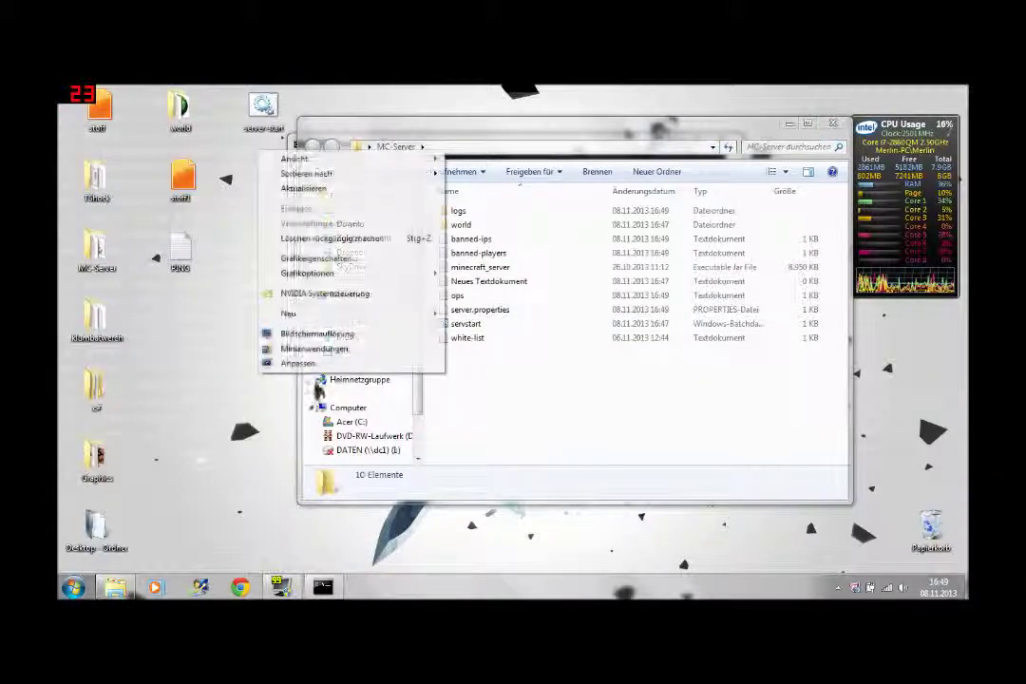
mouse_move(297, 316)
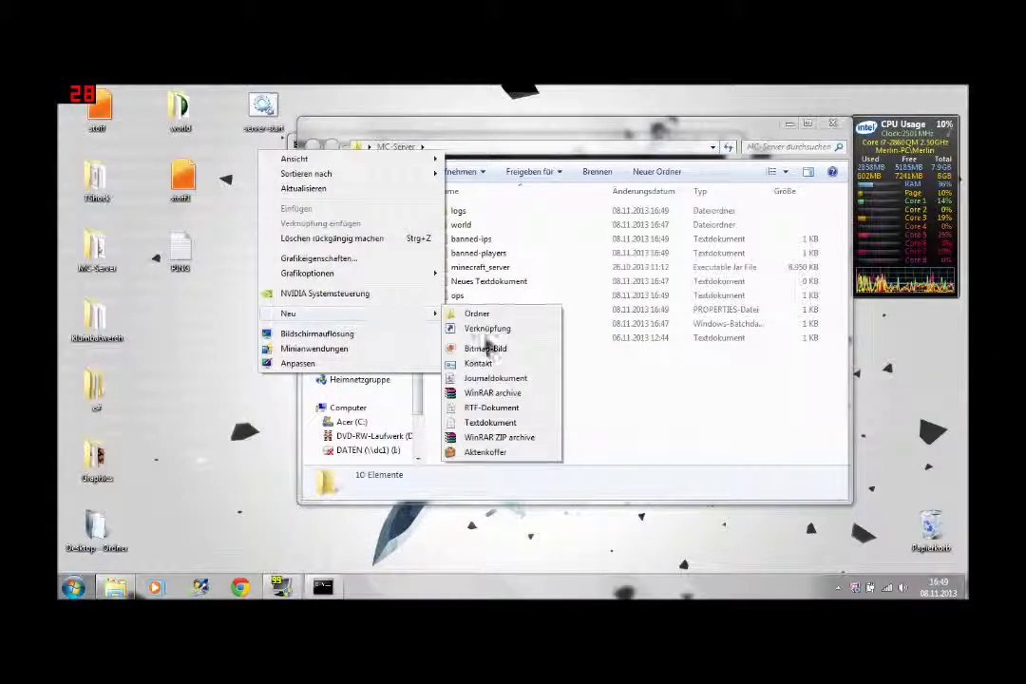
click(486, 422)
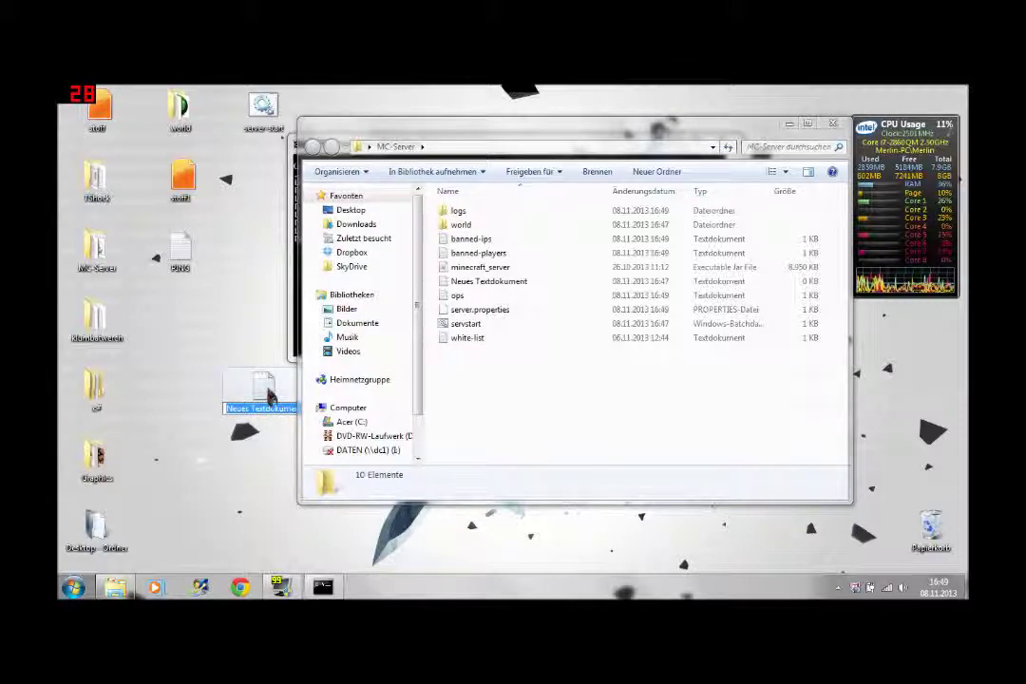
drag(266, 388, 194, 376)
double_click(190, 382)
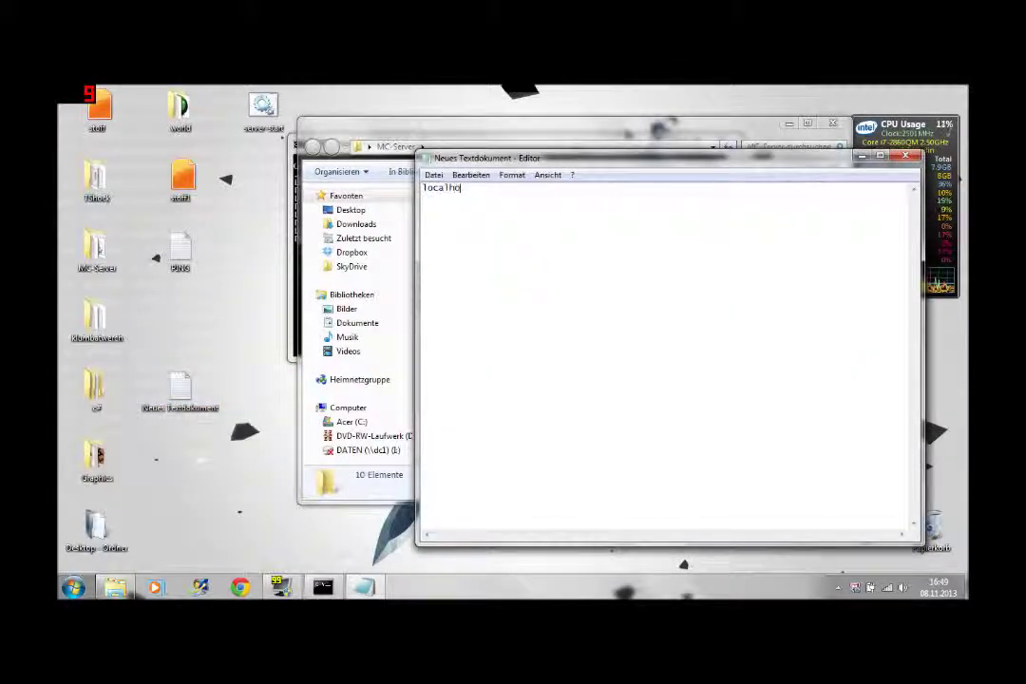
Write "localhost" in the new text document as a note and close the editor without saving
text(localhost)
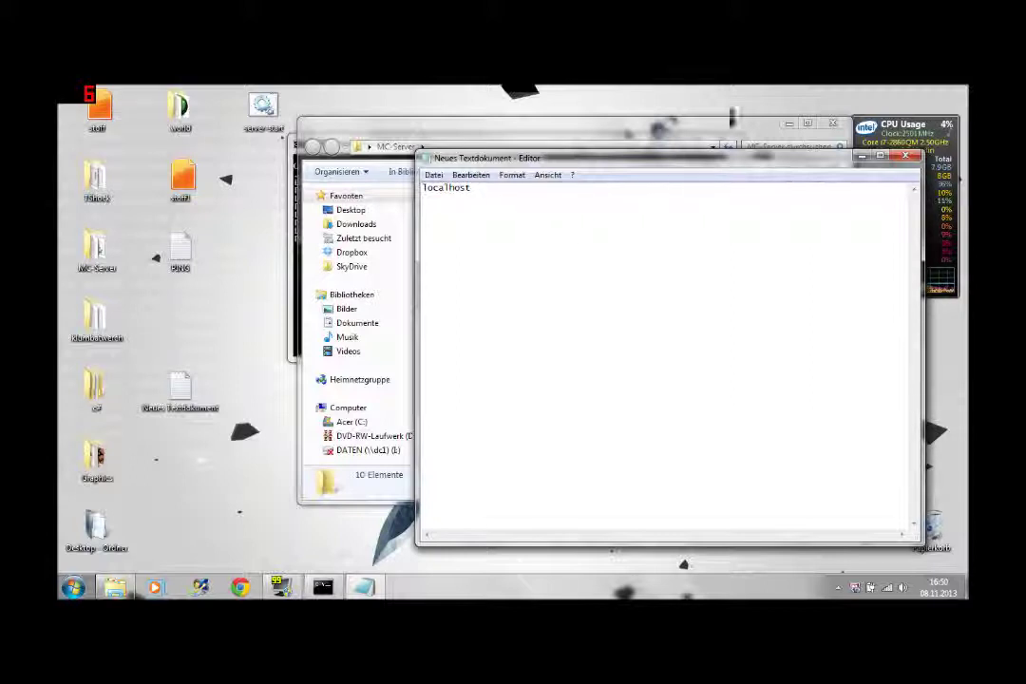
click(908, 157)
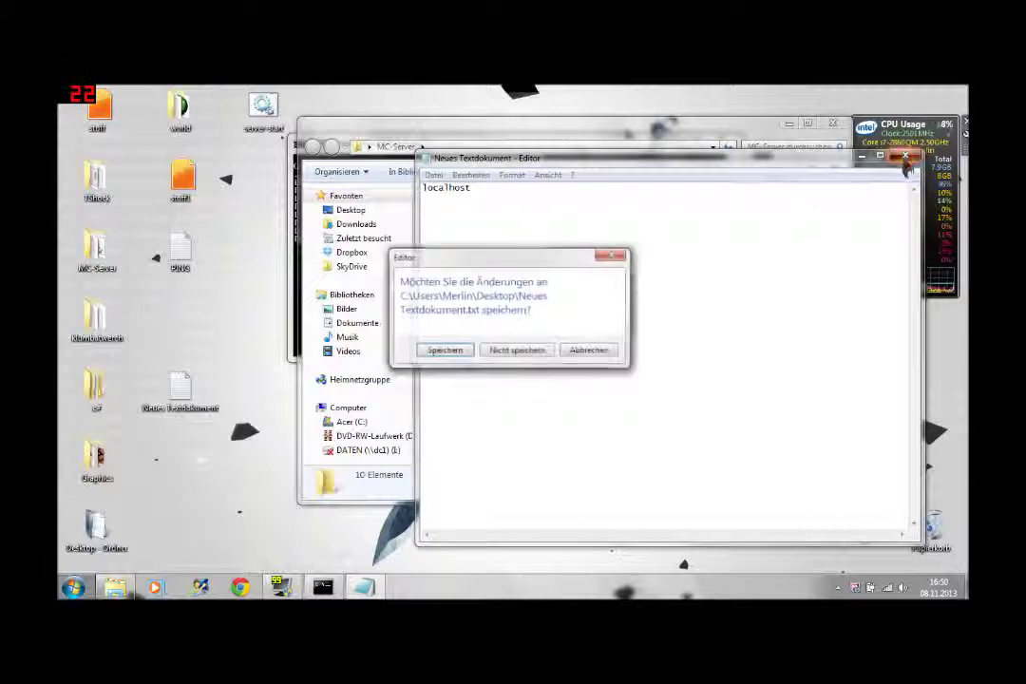
click(505, 352)
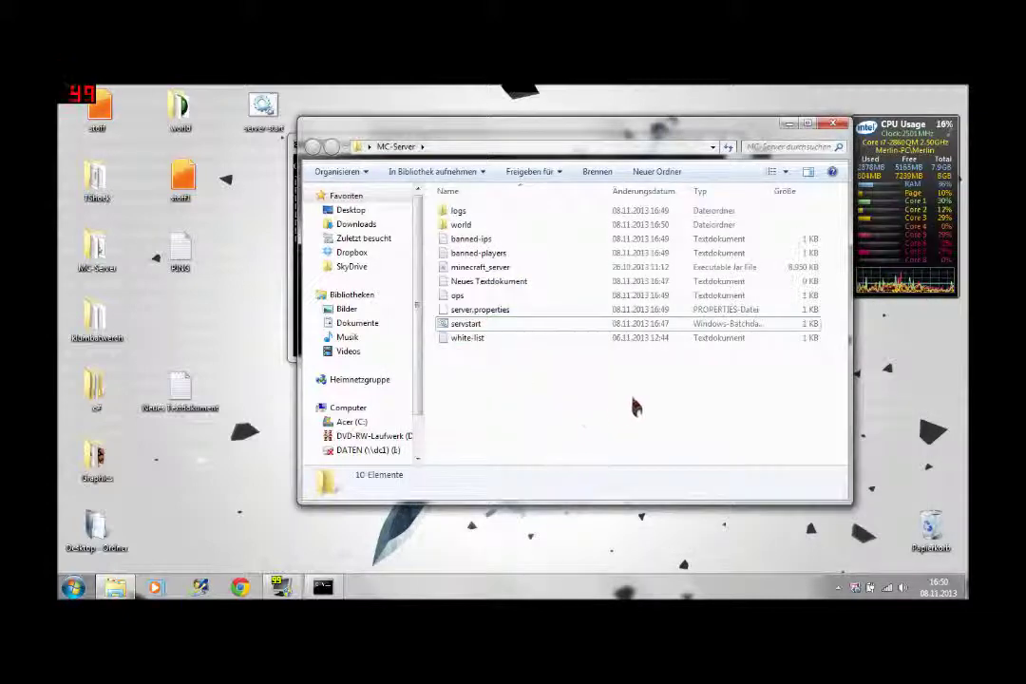